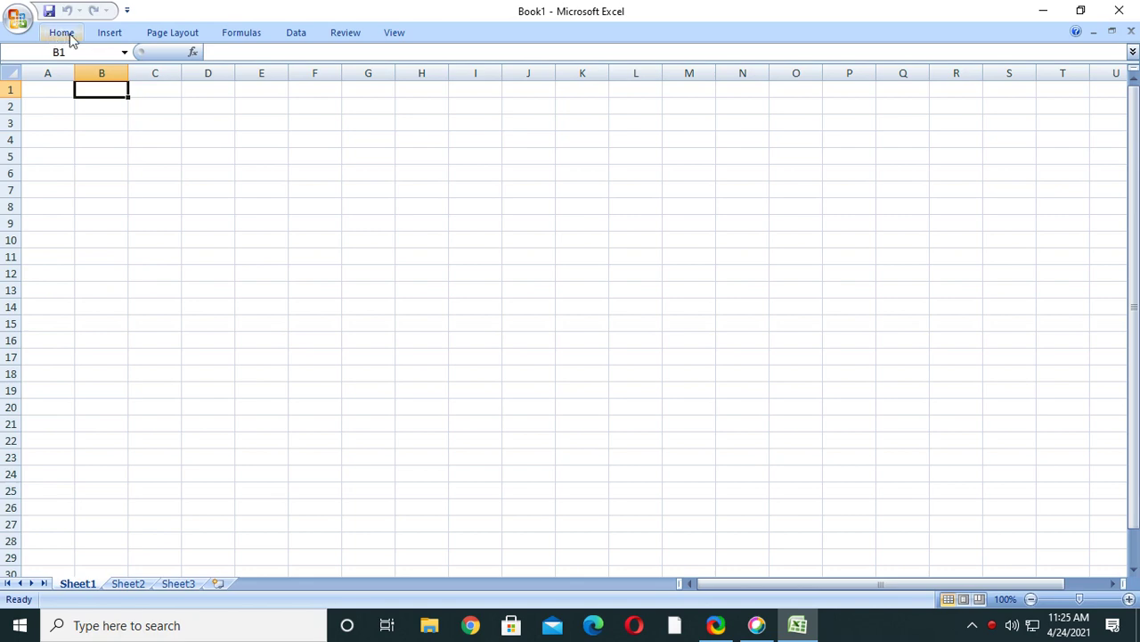
Keep the Home ribbon displayed and enter "hello" in cell B1.
{"action": "double_click", "coordinate": [71, 35]}
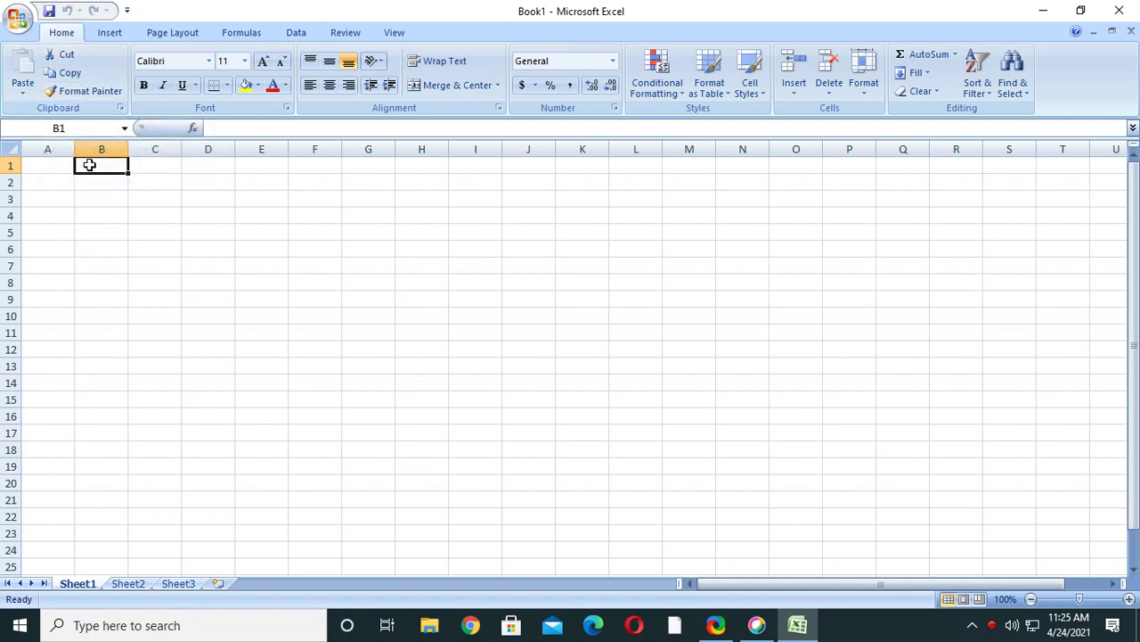
{"action": "double_click", "coordinate": [89, 165]}
{"action": "type", "text": "h"}
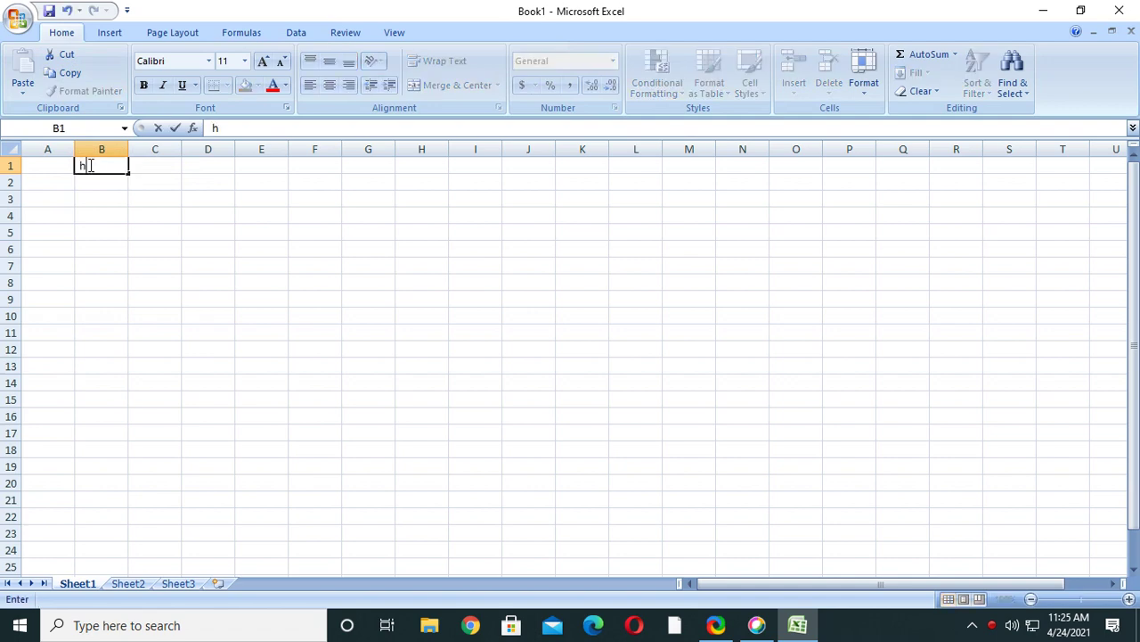
{"action": "type", "text": "ello"}
Try to cut the text from cell B1 and paste it into cell D2.
{"action": "left_click", "coordinate": [107, 165]}
{"action": "left_click", "coordinate": [65, 57]}
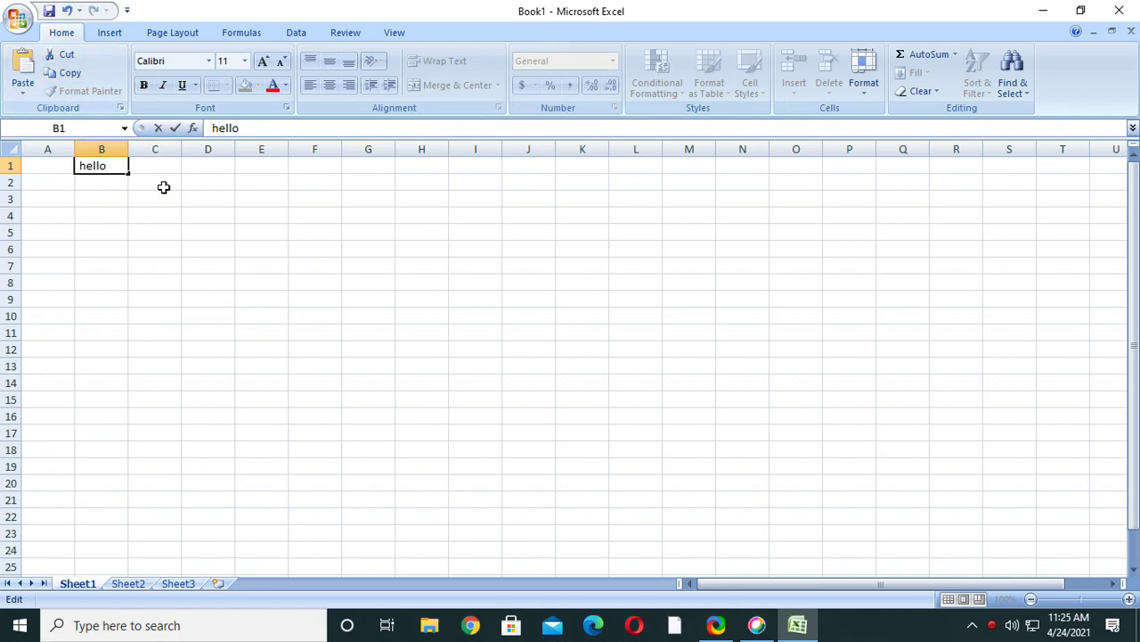
{"action": "left_click", "coordinate": [206, 184]}
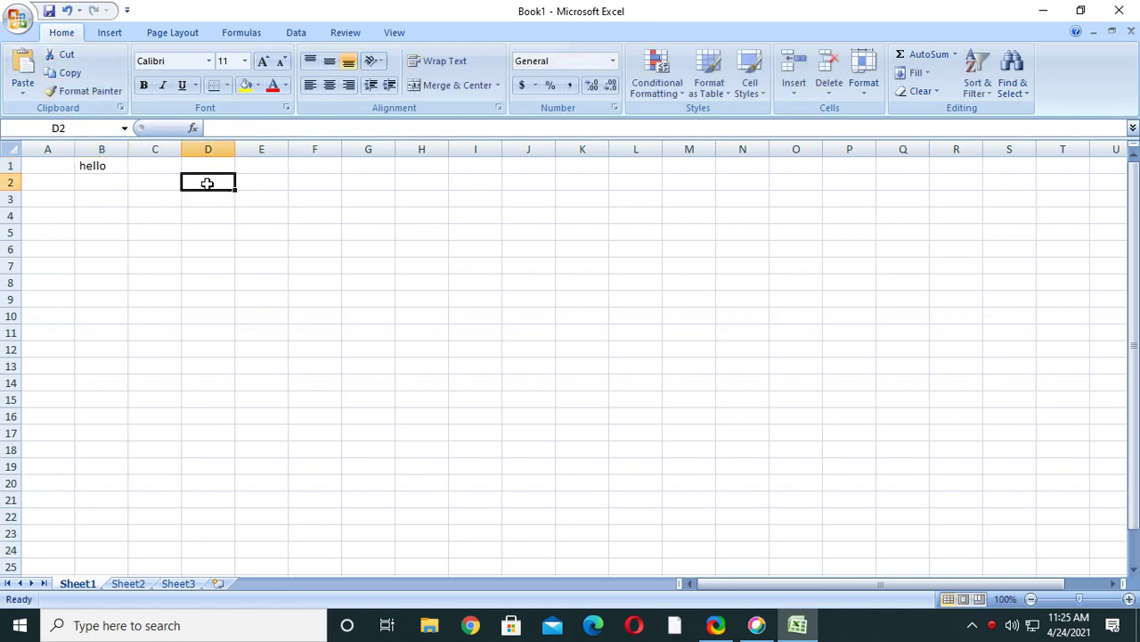
{"action": "right_click", "coordinate": [209, 187]}
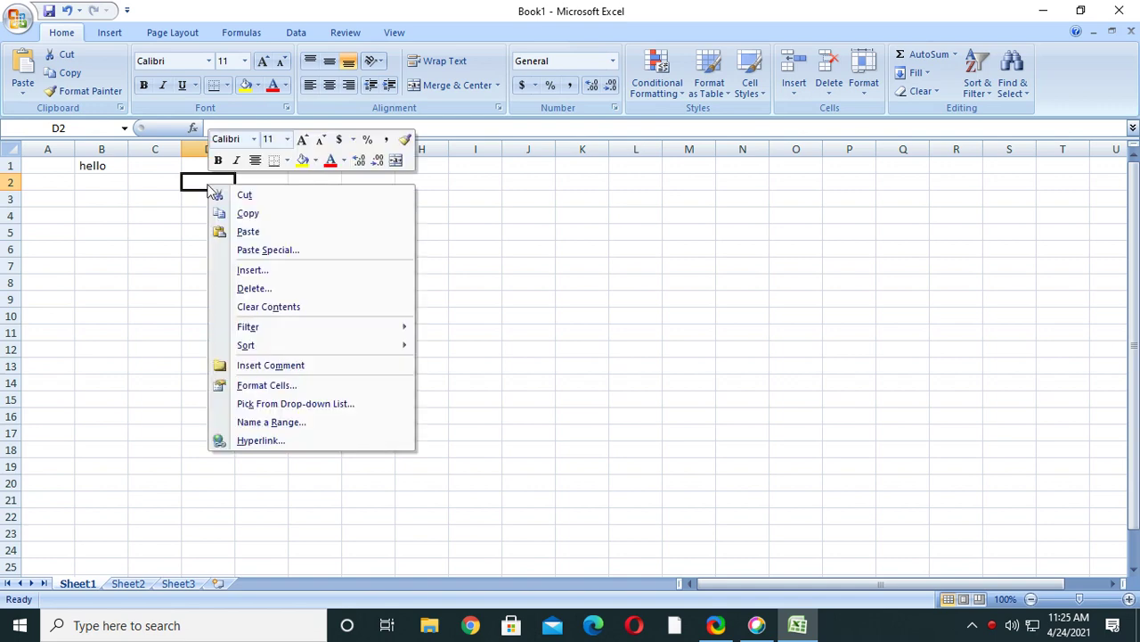
{"action": "left_click", "coordinate": [257, 231]}
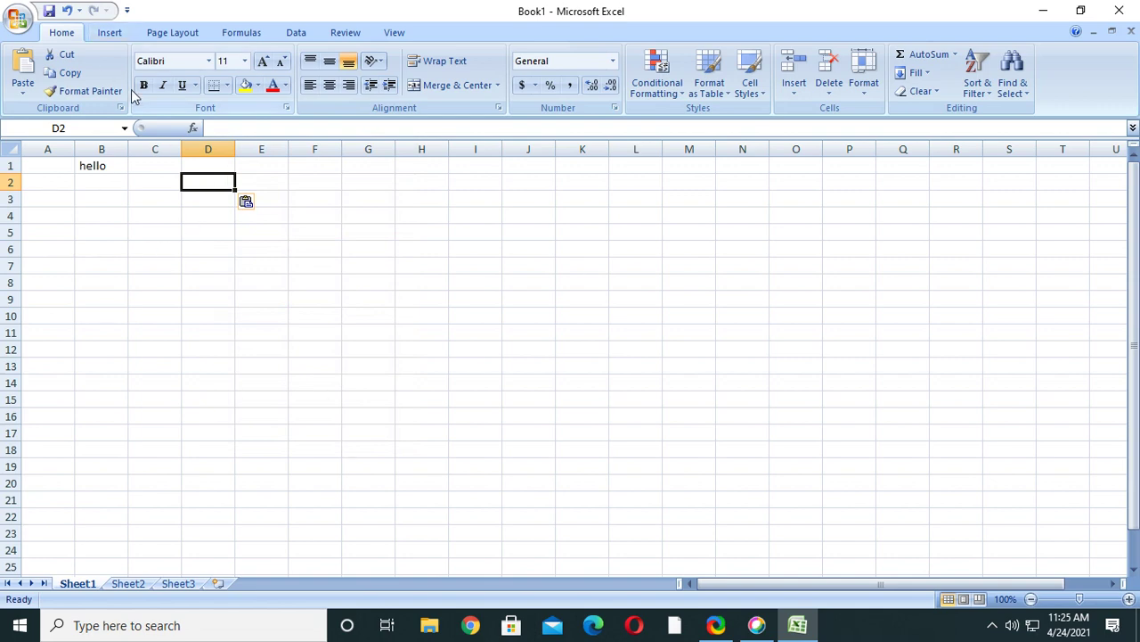
Move the text "hello" from cell B1 to cell D2 by cutting and pasting it.
{"action": "left_click", "coordinate": [91, 166]}
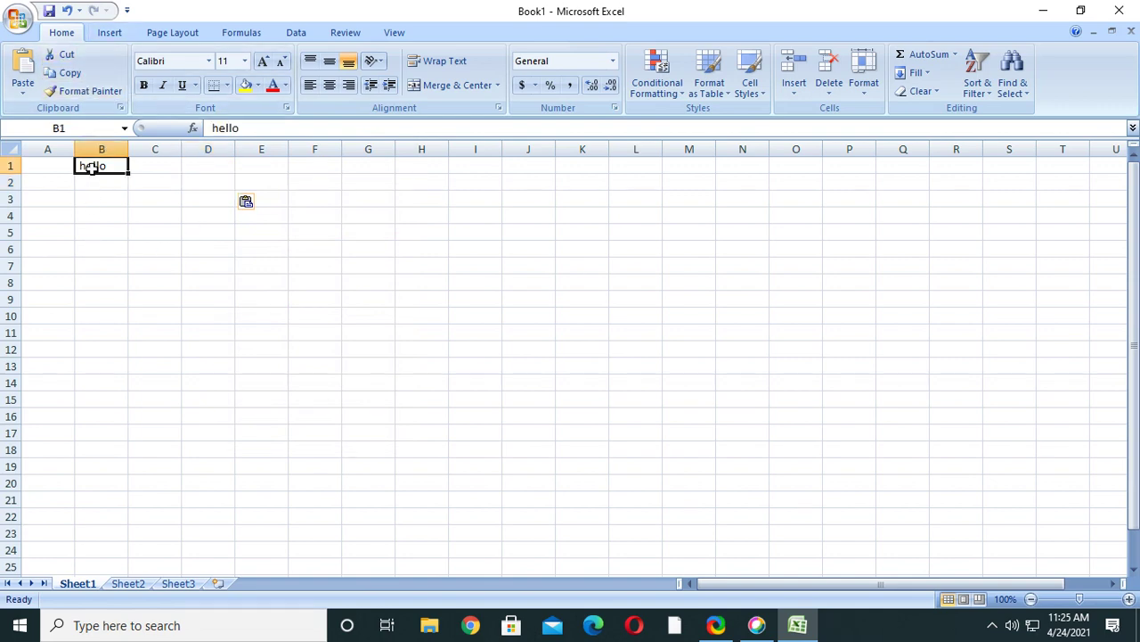
{"action": "double_click", "coordinate": [92, 166]}
{"action": "left_click", "coordinate": [59, 54]}
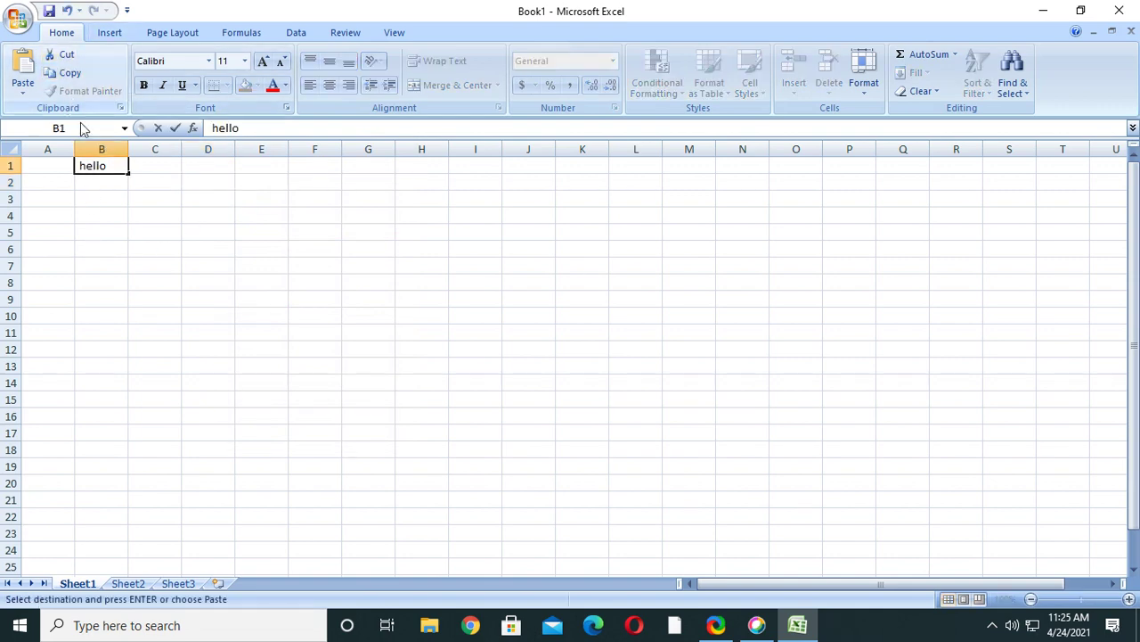
{"action": "left_click_drag", "start_coordinate": [105, 165], "coordinate": [61, 166]}
{"action": "left_click", "coordinate": [59, 55]}
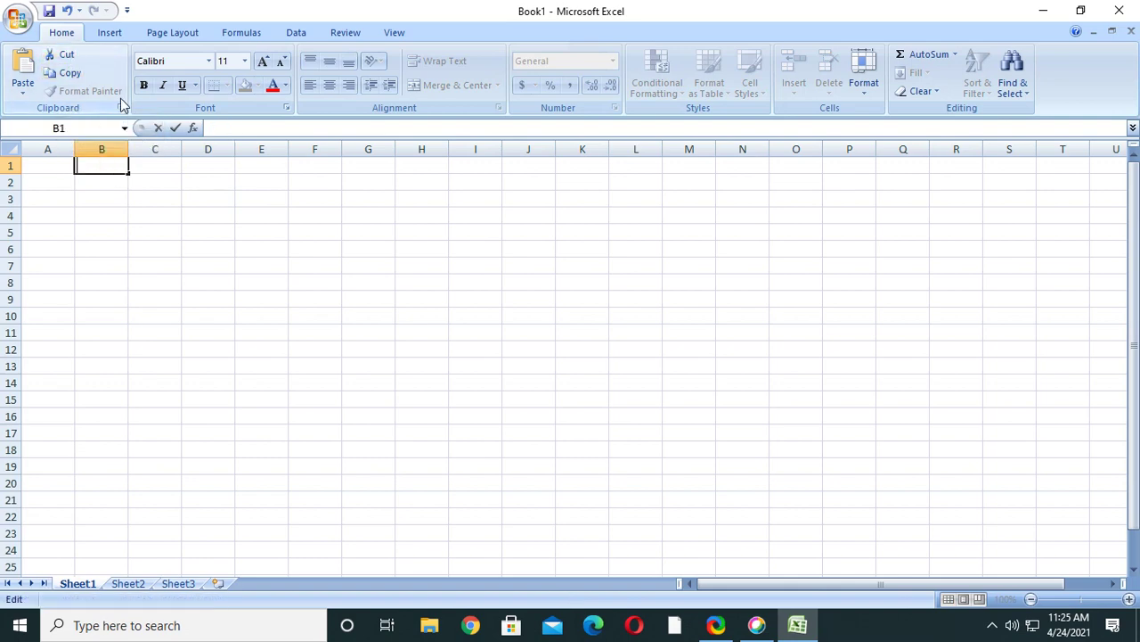
{"action": "left_click", "coordinate": [221, 181]}
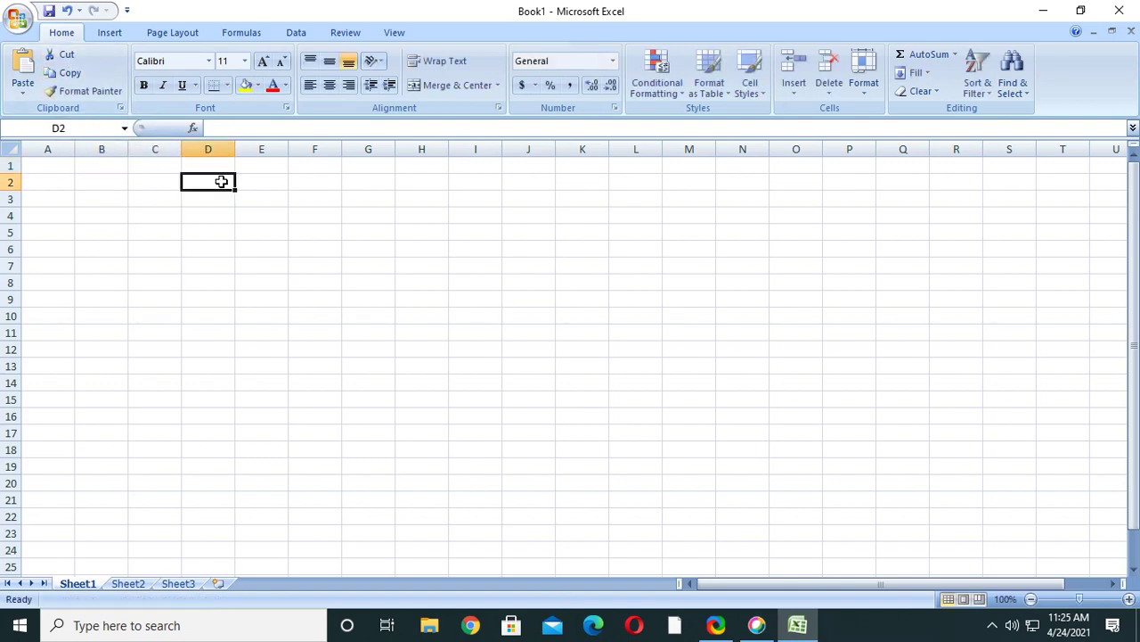
{"action": "right_click", "coordinate": [221, 181]}
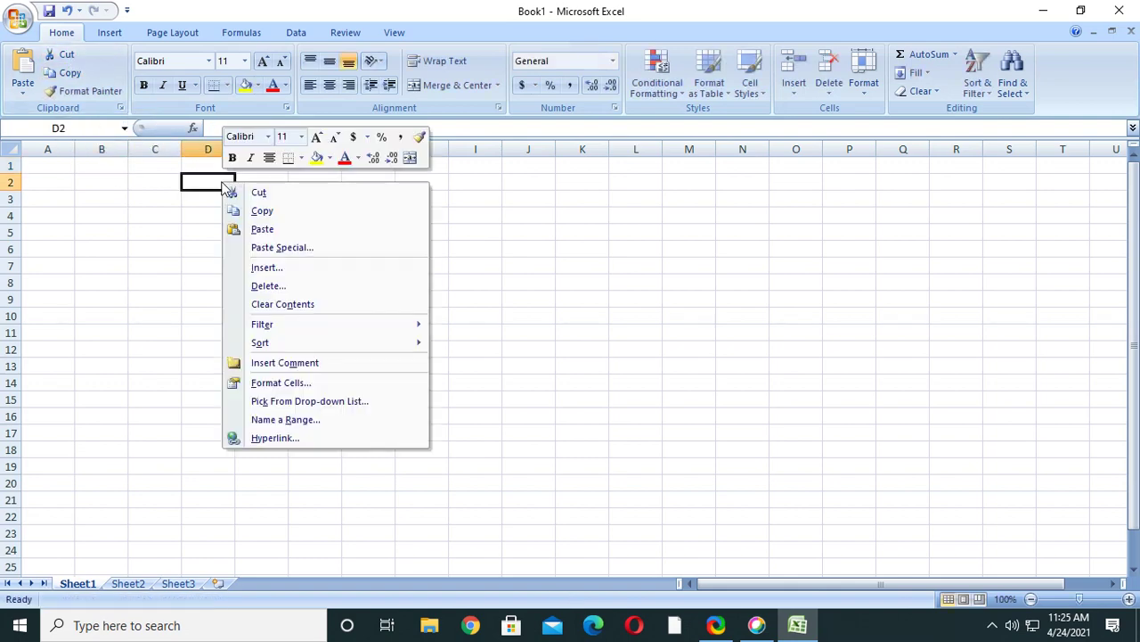
{"action": "left_click", "coordinate": [257, 229]}
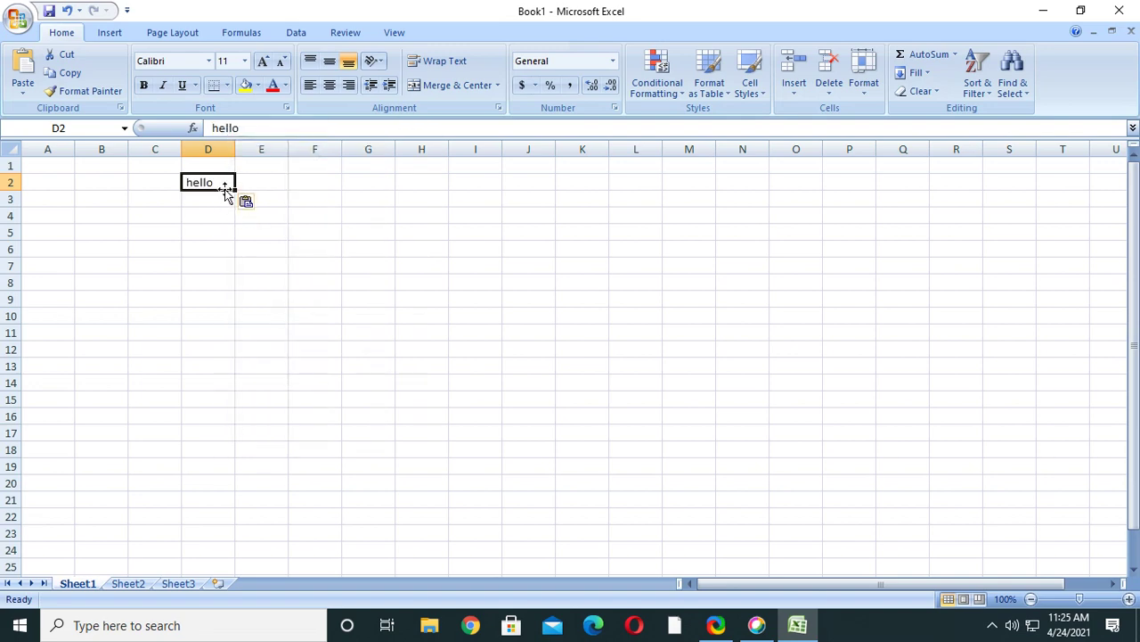
Copy cell D2 with "hello" and paste the copy into cell F4.
{"action": "left_click", "coordinate": [65, 79]}
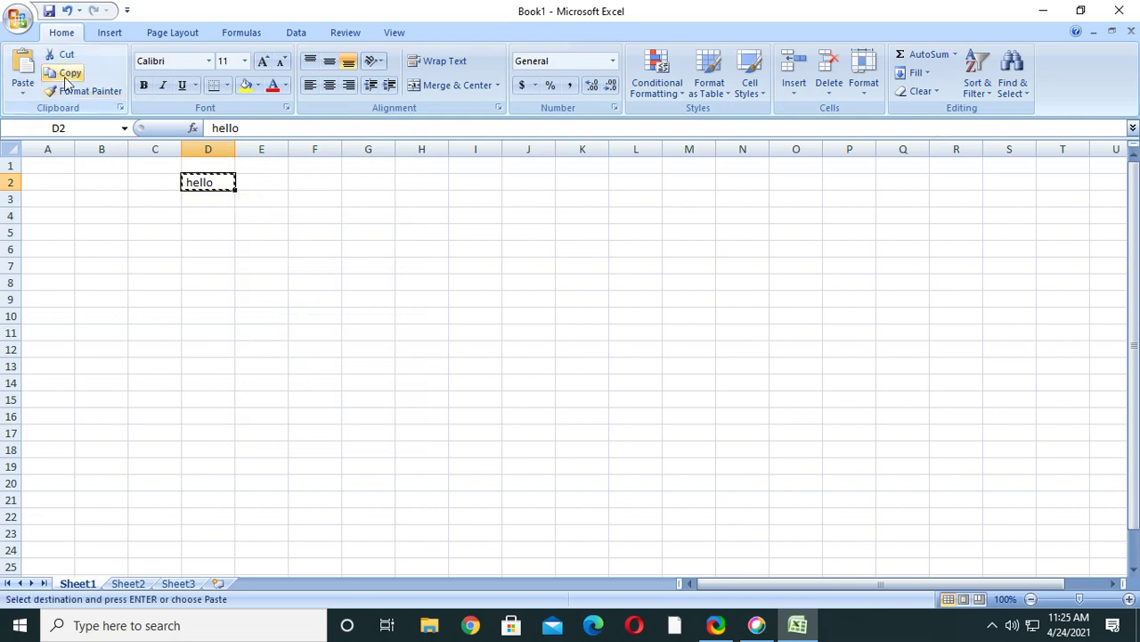
{"action": "right_click", "coordinate": [216, 184]}
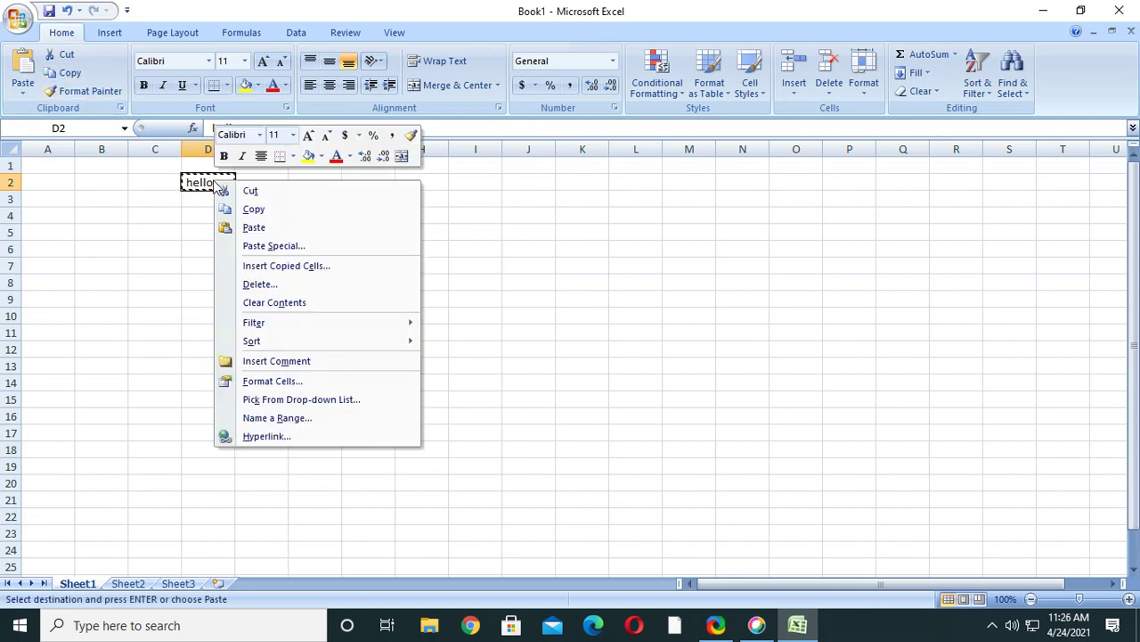
{"action": "left_click", "coordinate": [248, 210]}
{"action": "left_click", "coordinate": [321, 214]}
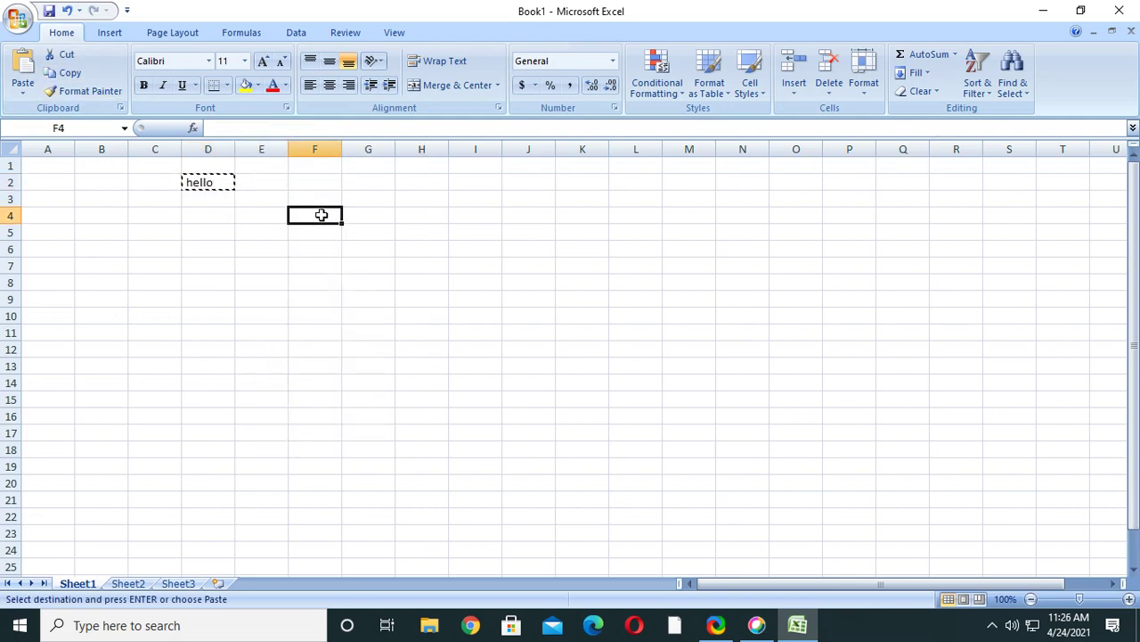
{"action": "right_click", "coordinate": [321, 215]}
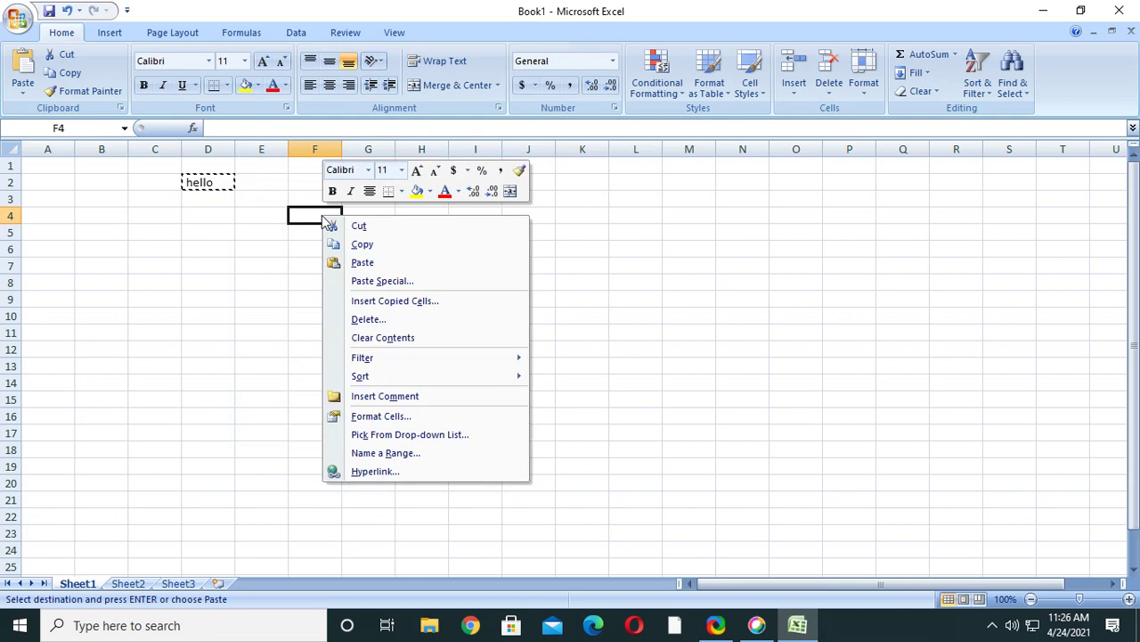
{"action": "key", "text": "ctrl+v"}
{"action": "left_click", "coordinate": [230, 187]}
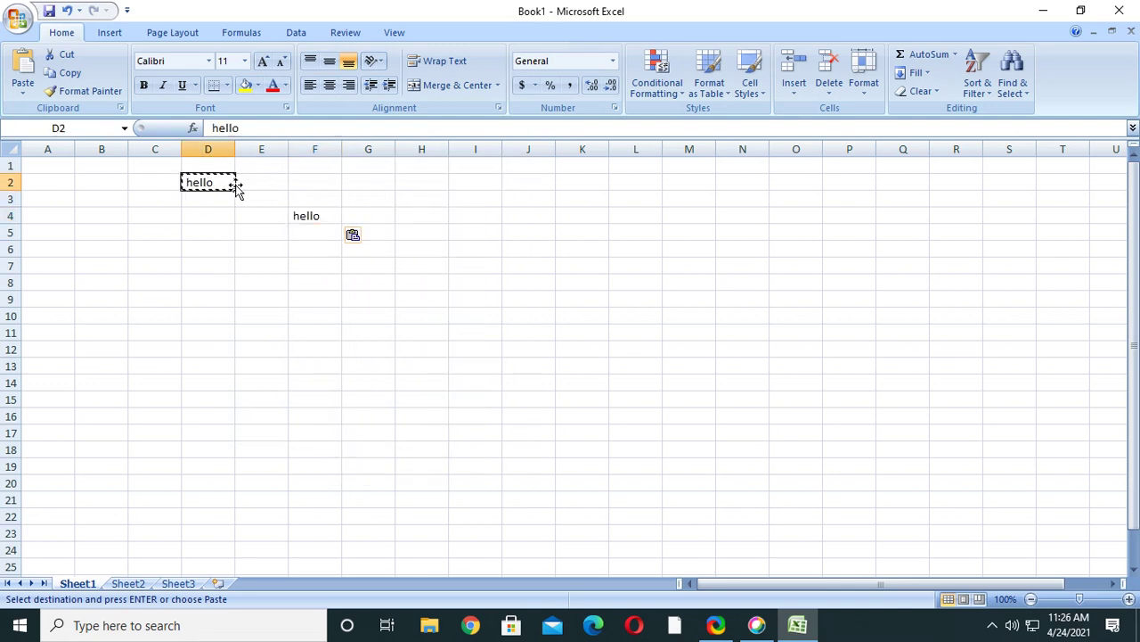
{"action": "left_click", "coordinate": [304, 218]}
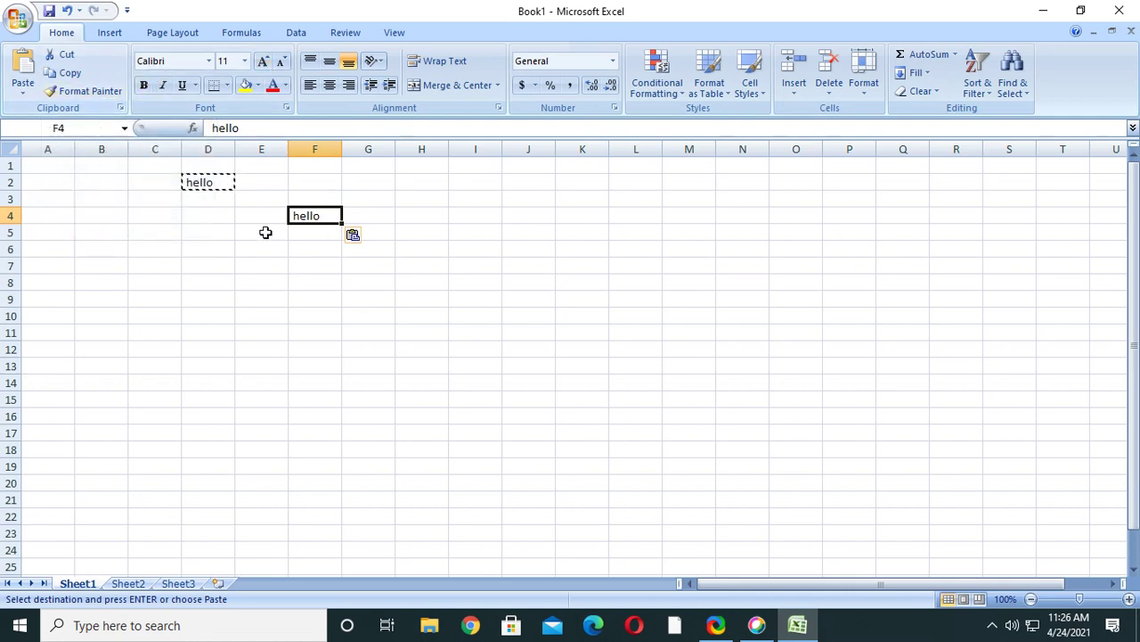
{"action": "left_click", "coordinate": [207, 181]}
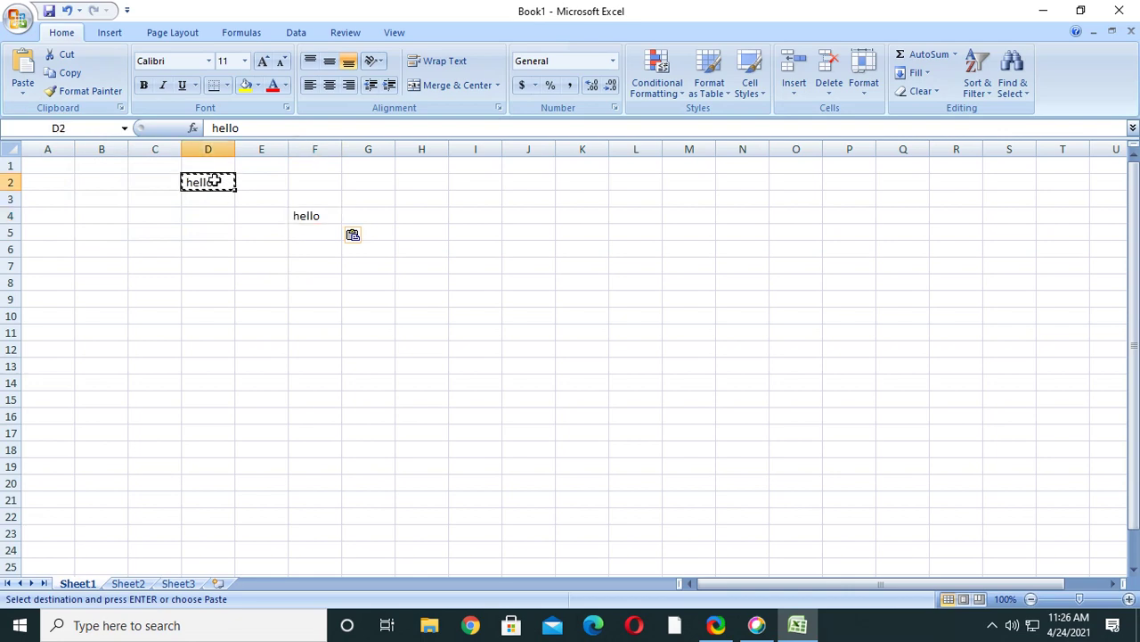
{"action": "double_click", "coordinate": [202, 181]}
{"action": "double_click", "coordinate": [214, 180]}
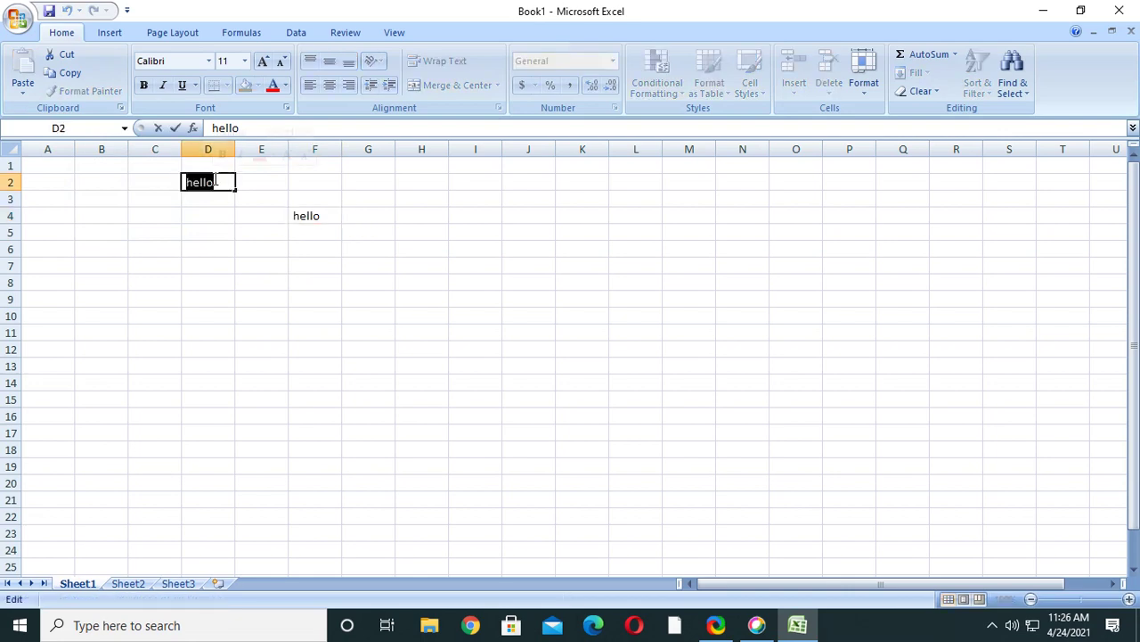
{"action": "left_click", "coordinate": [226, 181]}
{"action": "left_click", "coordinate": [272, 197]}
{"action": "left_click", "coordinate": [194, 181]}
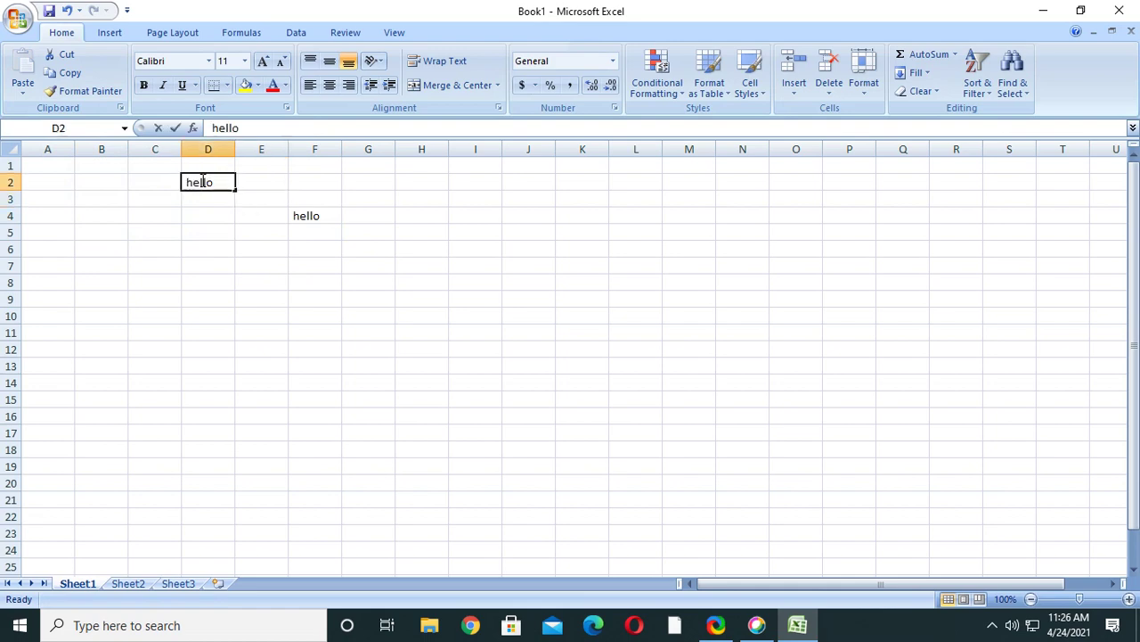
{"action": "double_click", "coordinate": [194, 181]}
{"action": "left_click", "coordinate": [254, 185]}
Copy the formatting of cell D2 onto cell G4 with the Format Painter.
{"action": "left_click", "coordinate": [210, 180]}
{"action": "left_click", "coordinate": [73, 89]}
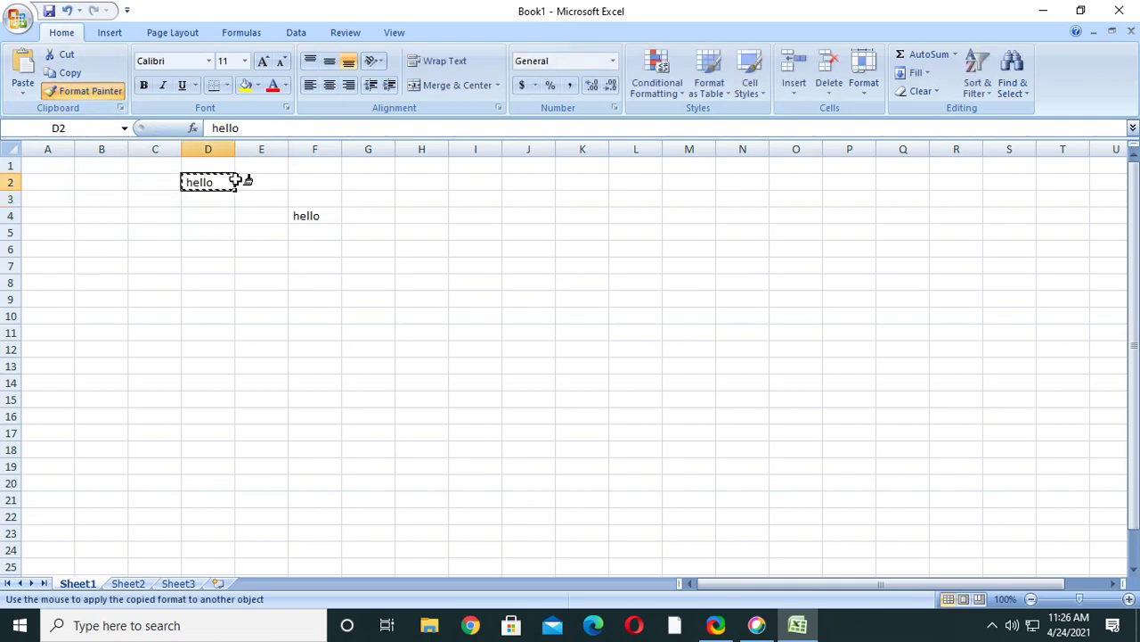
{"action": "left_click", "coordinate": [353, 216]}
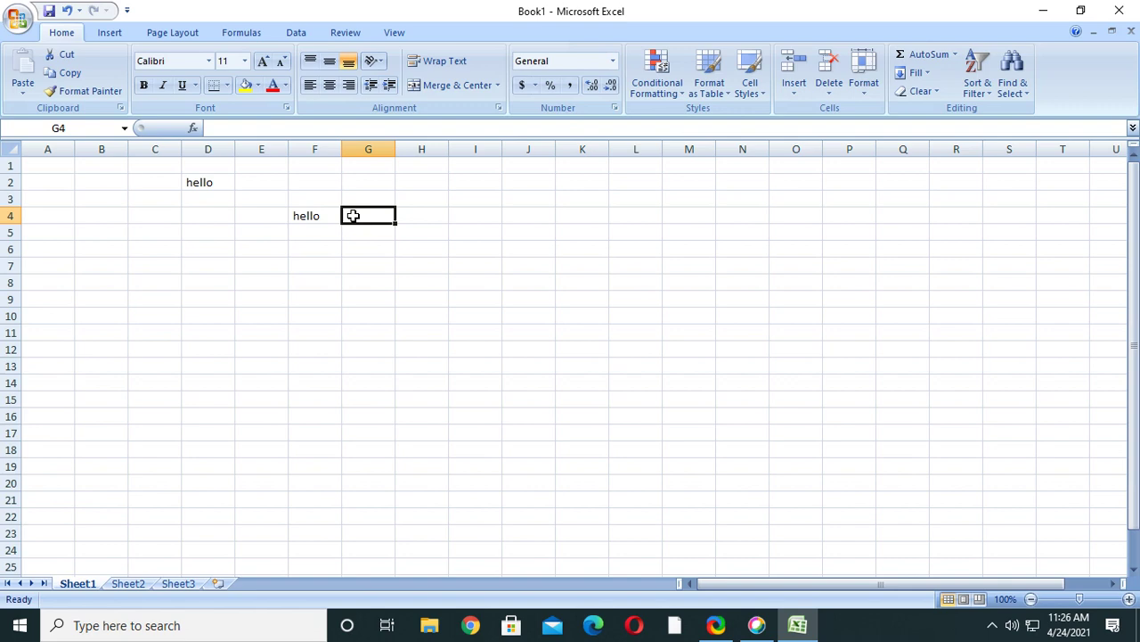
Change the font of the "hello" text in cell D2 to Arial Black.
{"action": "left_click", "coordinate": [215, 183]}
{"action": "left_click", "coordinate": [209, 64]}
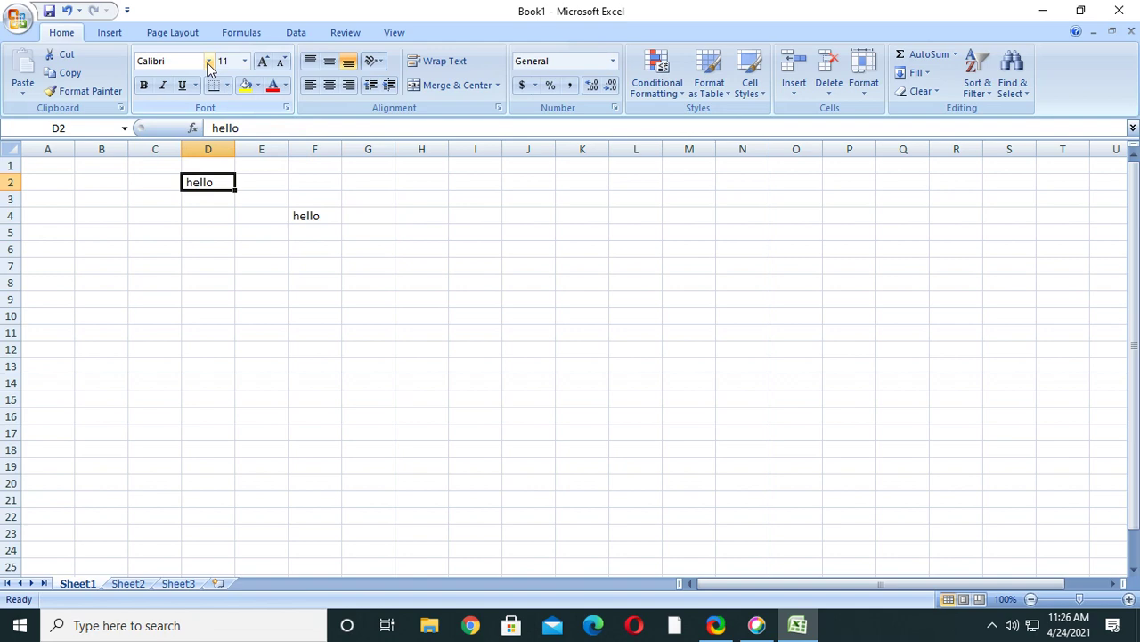
{"action": "left_click", "coordinate": [210, 64]}
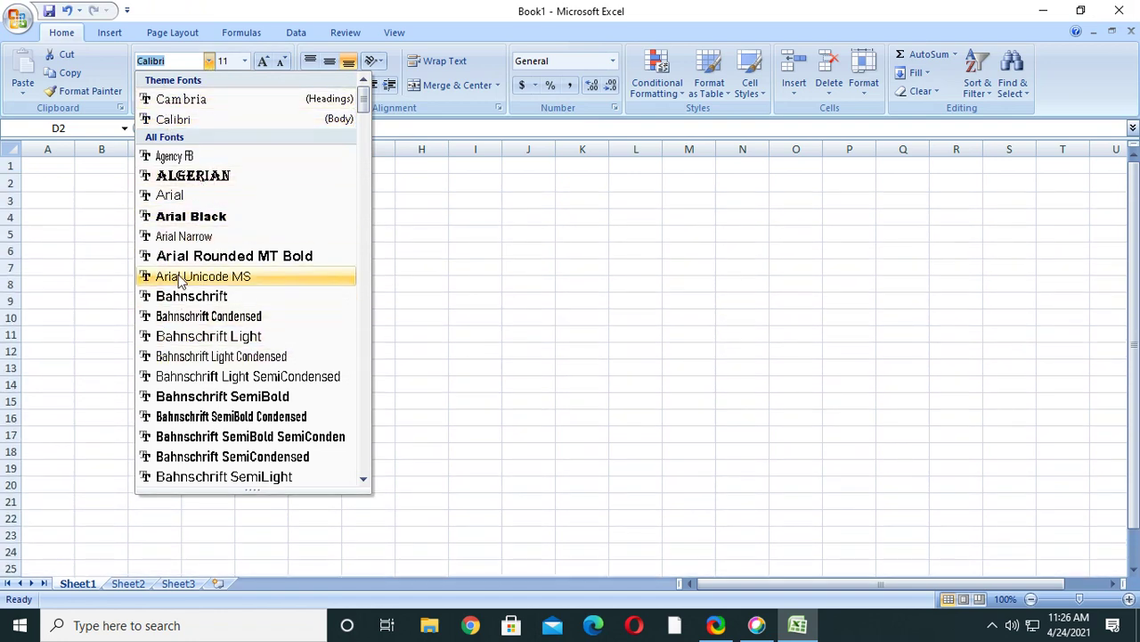
{"action": "left_click", "coordinate": [177, 215]}
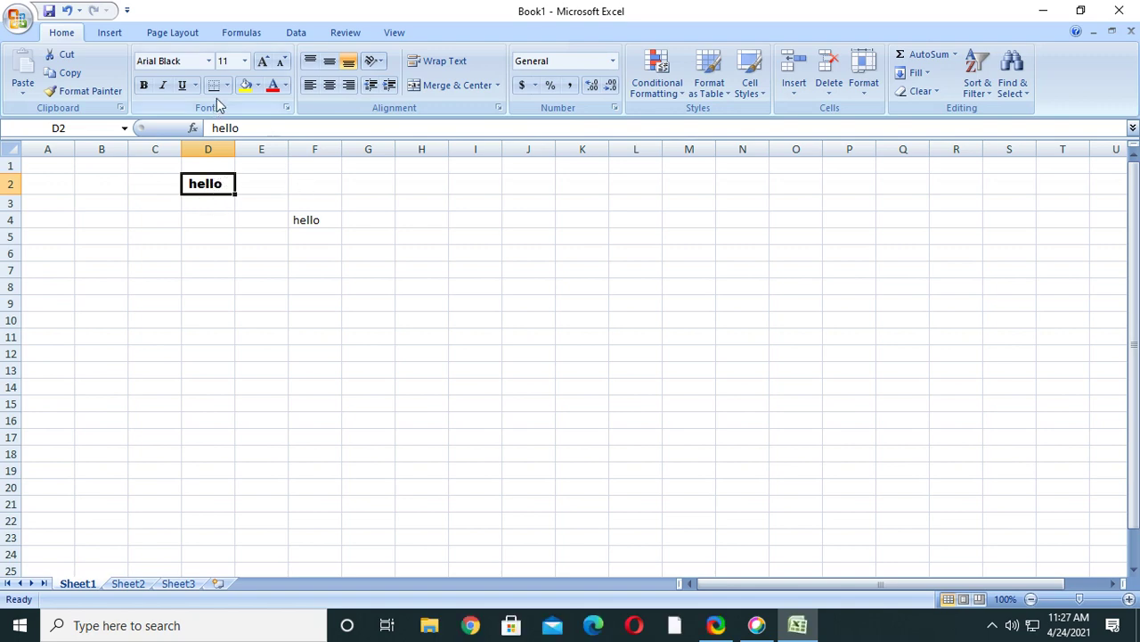
Set the text in cell D2 to size 10 and make it bold, italic and underlined.
{"action": "left_click", "coordinate": [245, 62]}
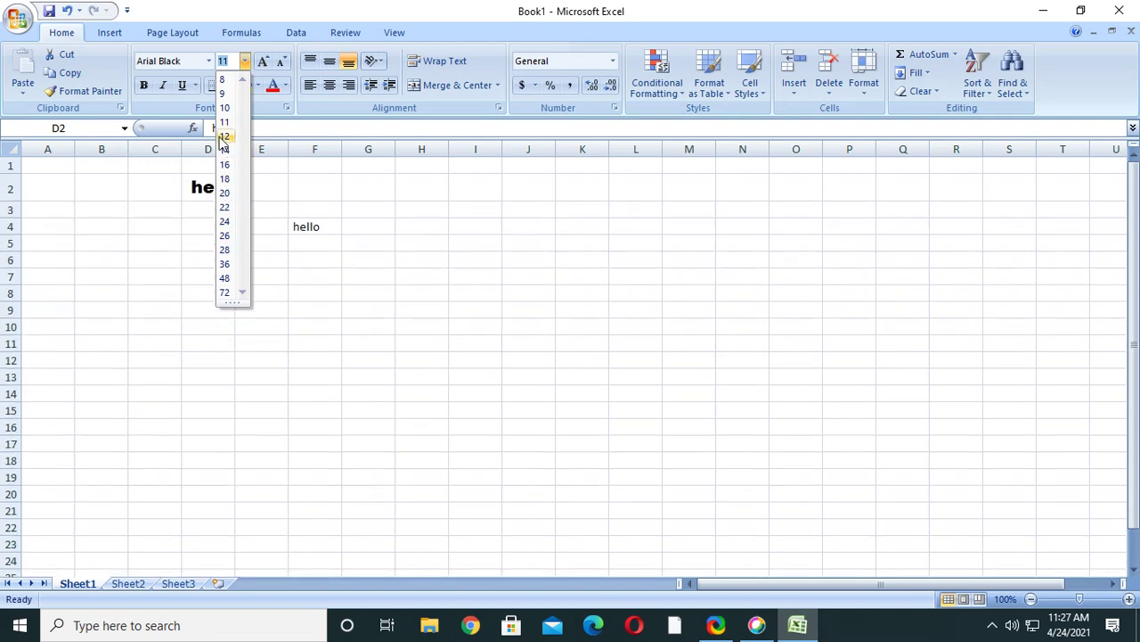
{"action": "left_click", "coordinate": [225, 108]}
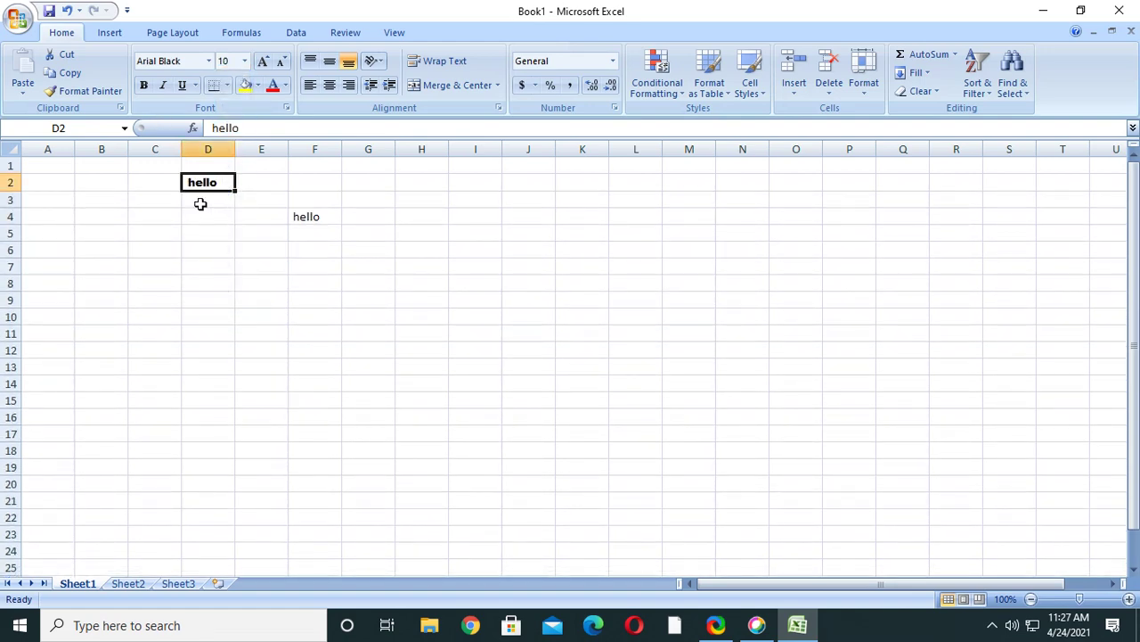
{"action": "left_click", "coordinate": [160, 86]}
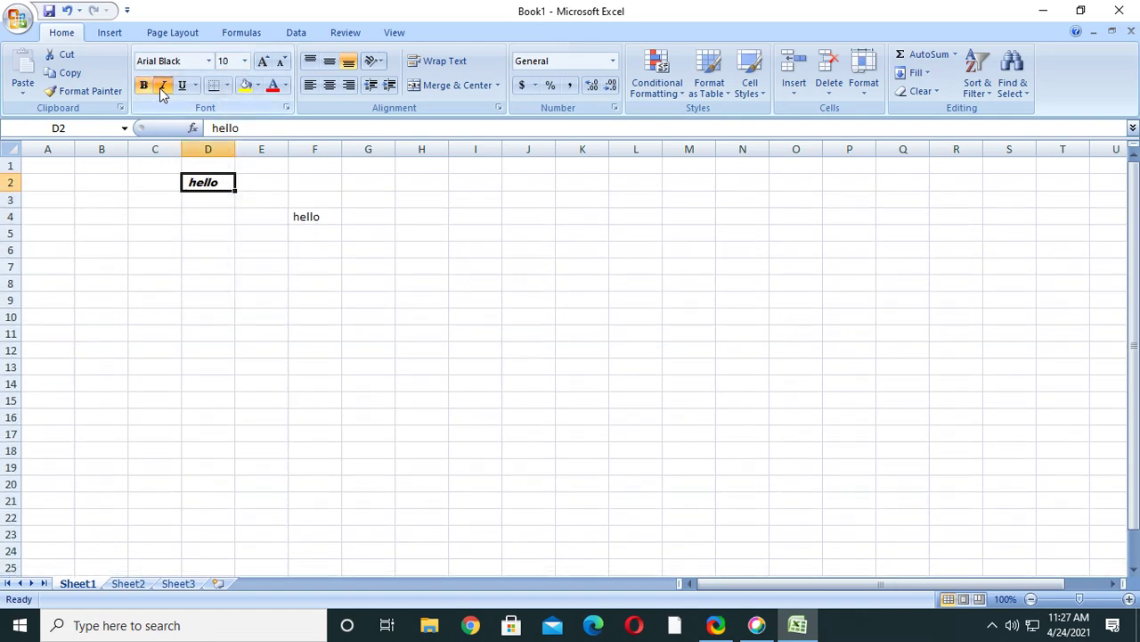
{"action": "left_click", "coordinate": [184, 88]}
Give cell D2 a medium blue theme fill and a dark red theme font color.
{"action": "left_click", "coordinate": [258, 86]}
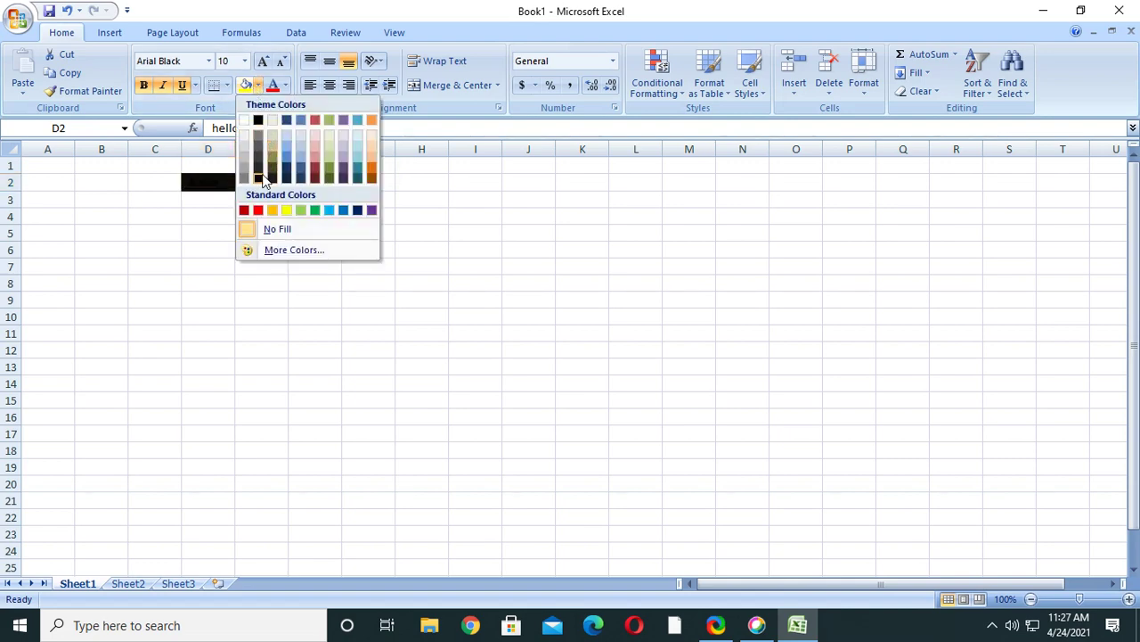
{"action": "left_click", "coordinate": [288, 158]}
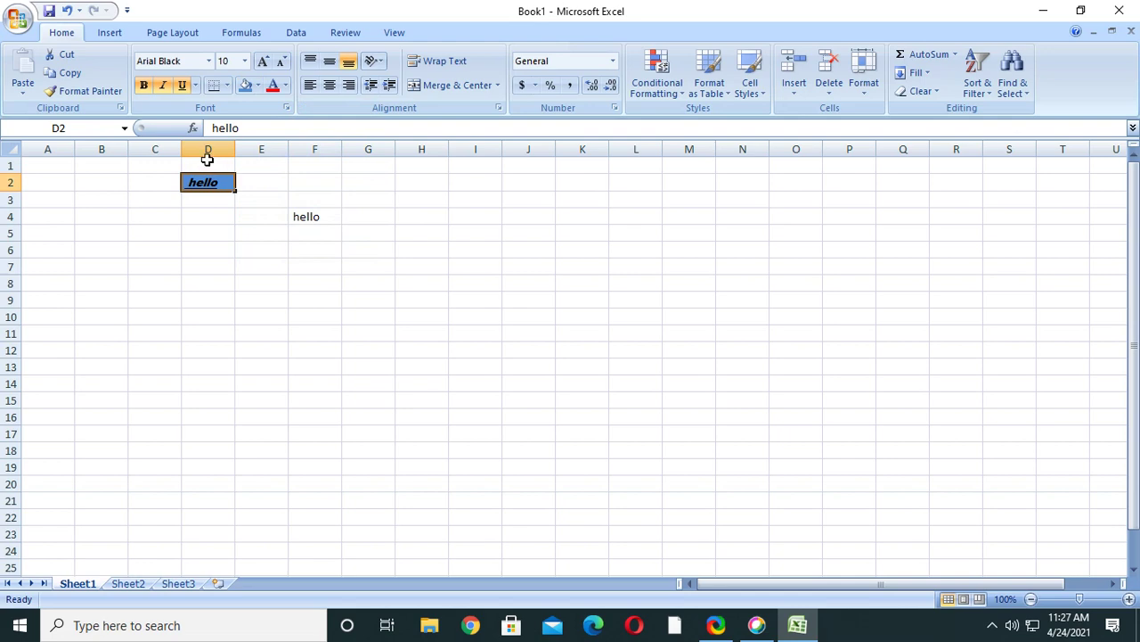
{"action": "left_click", "coordinate": [285, 86]}
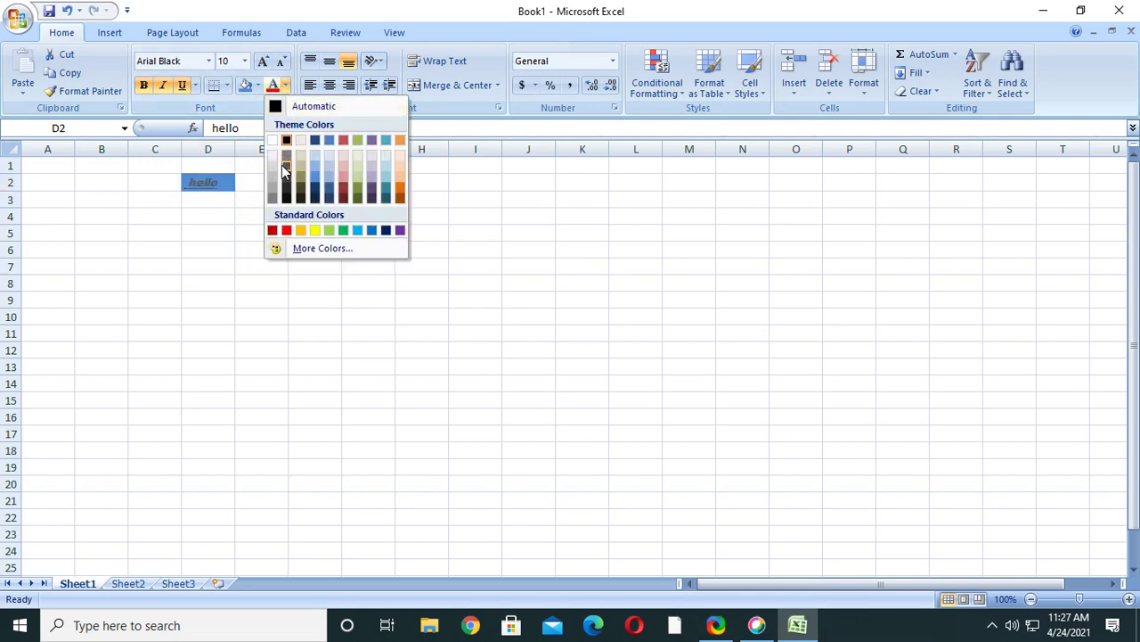
{"action": "left_click", "coordinate": [346, 192]}
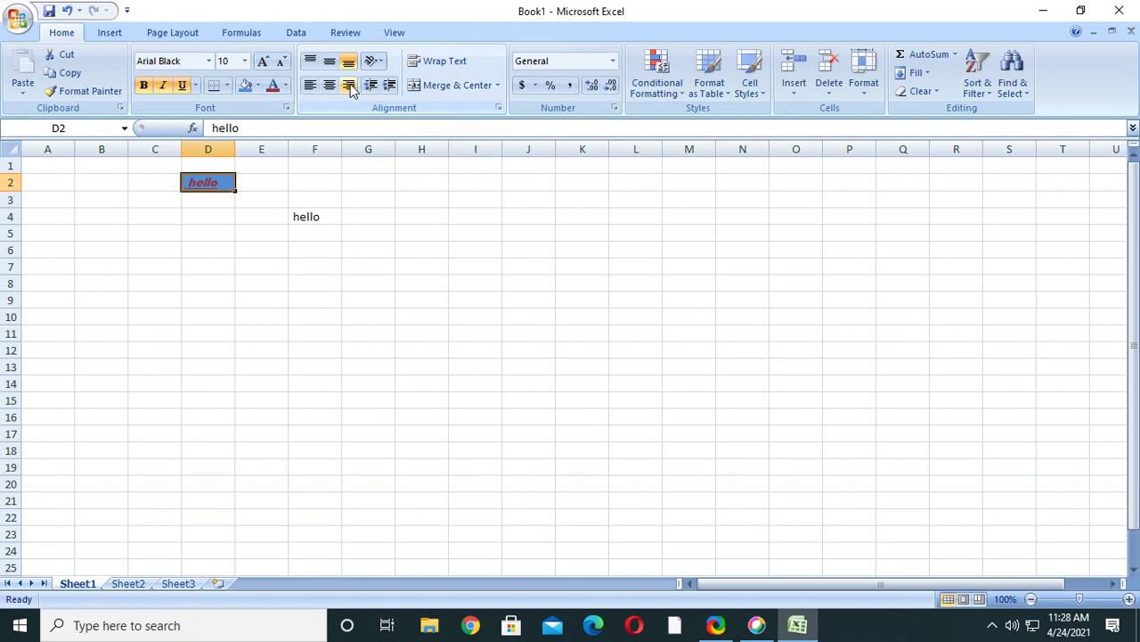
{"action": "left_click", "coordinate": [110, 33]}
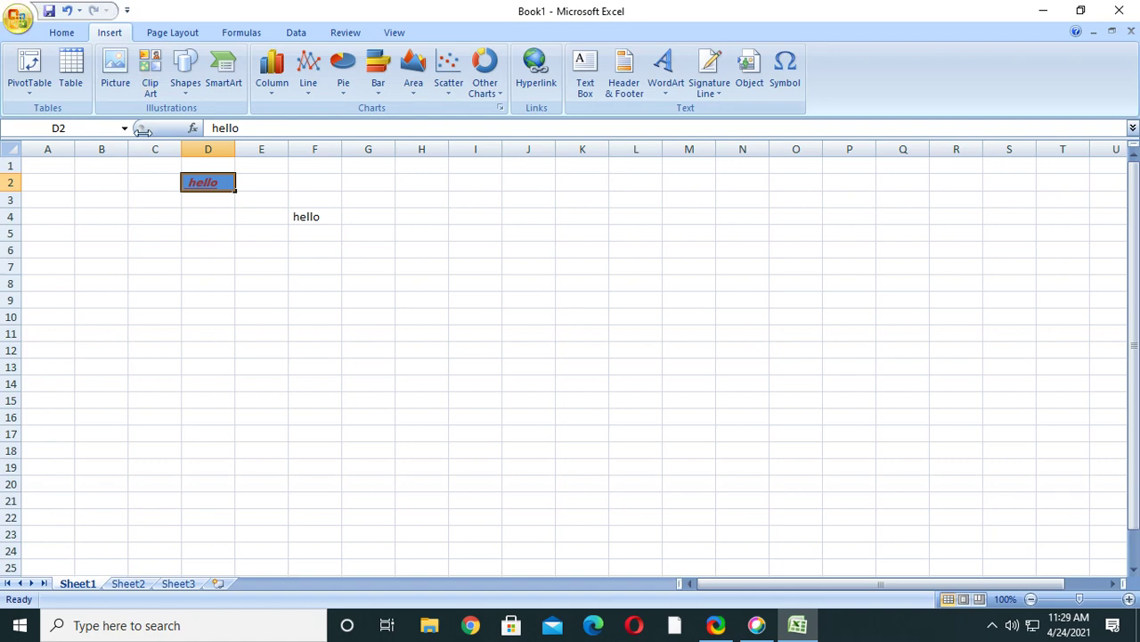
{"action": "left_click", "coordinate": [172, 32]}
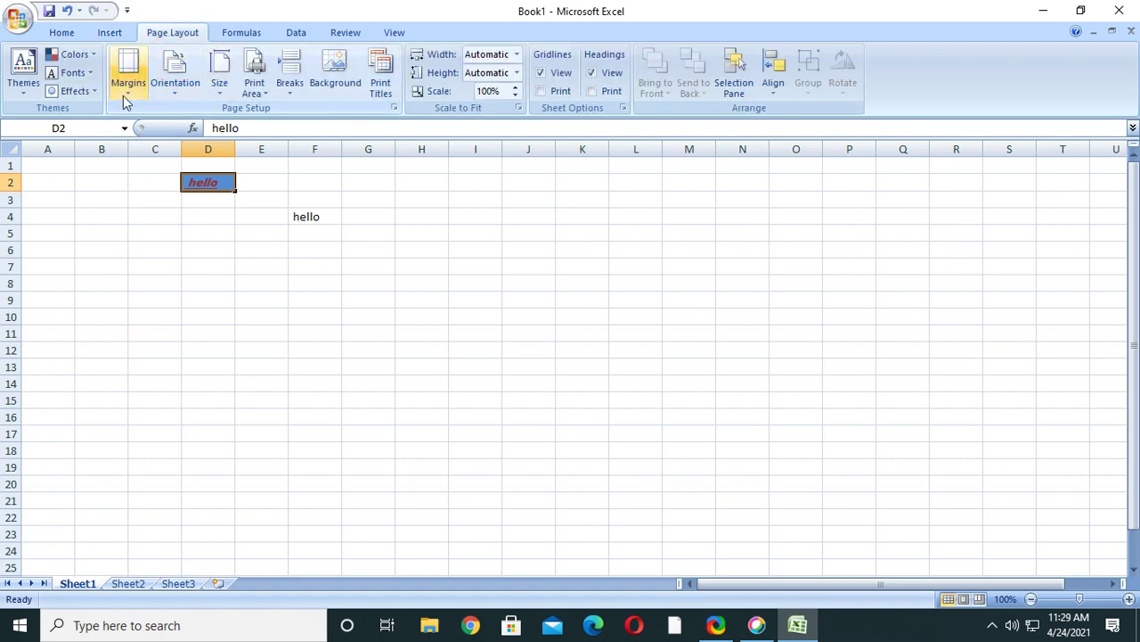
Apply the Opulent theme to the workbook and switch its theme colors to Civic.
{"action": "left_click", "coordinate": [27, 71]}
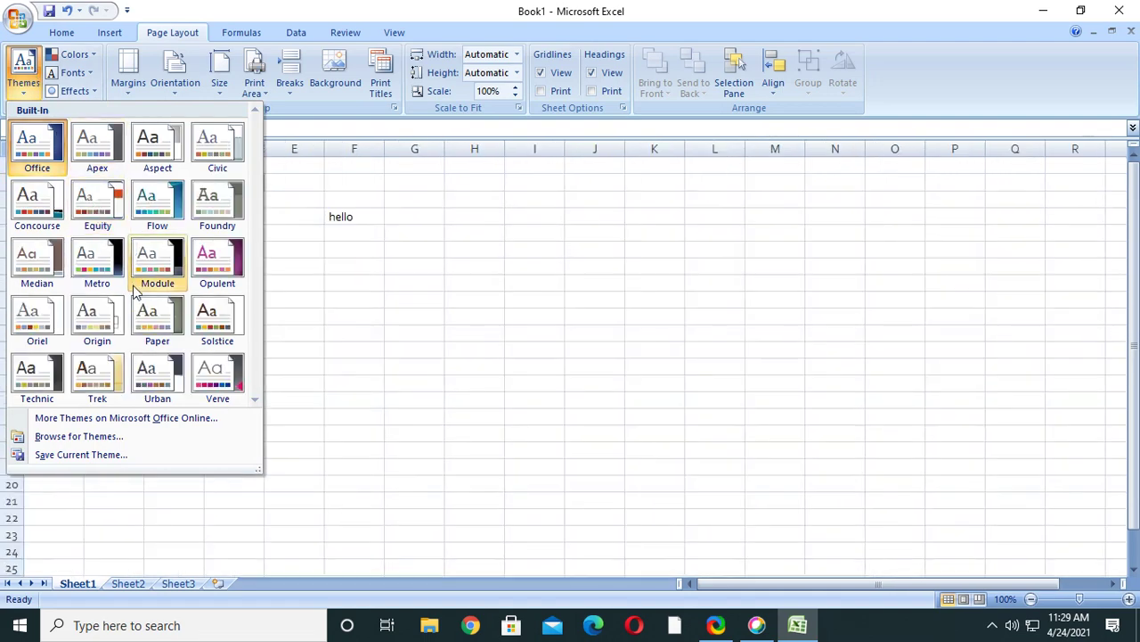
{"action": "left_click", "coordinate": [231, 265]}
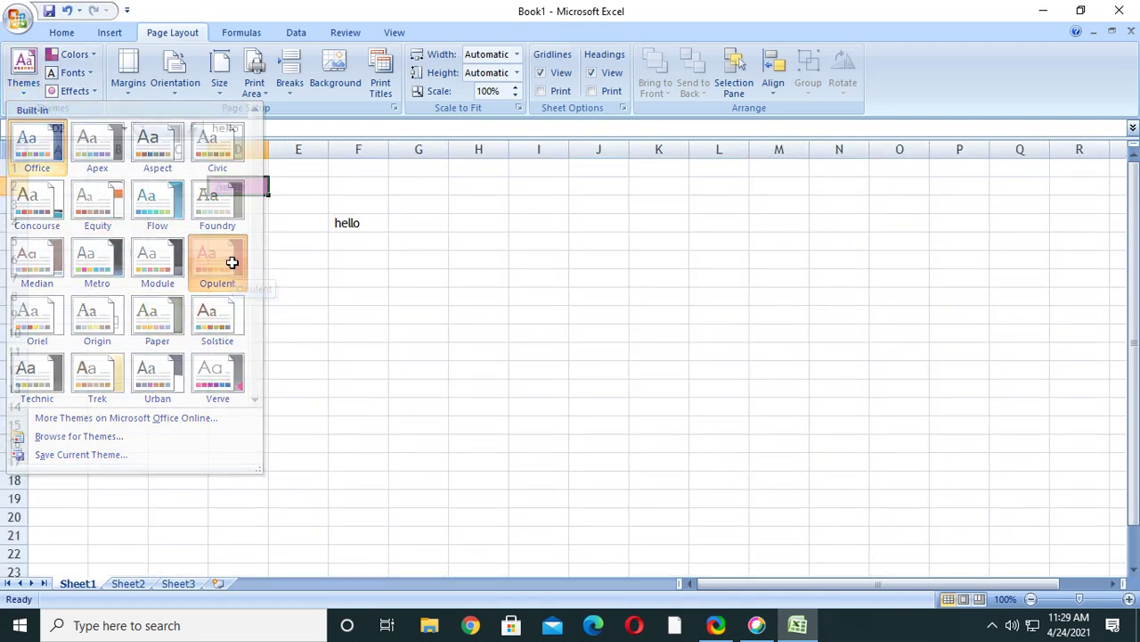
{"action": "left_click", "coordinate": [84, 55]}
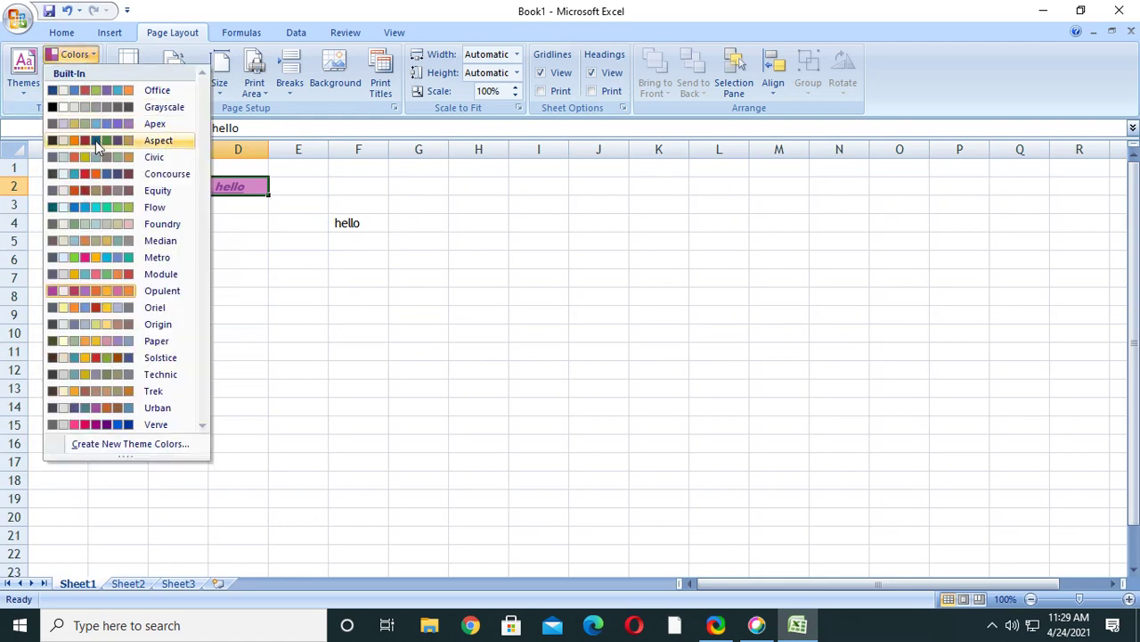
{"action": "left_click", "coordinate": [95, 156]}
Set the workbook's theme fonts to Office Classic and its theme effects to Equity.
{"action": "left_click", "coordinate": [90, 75]}
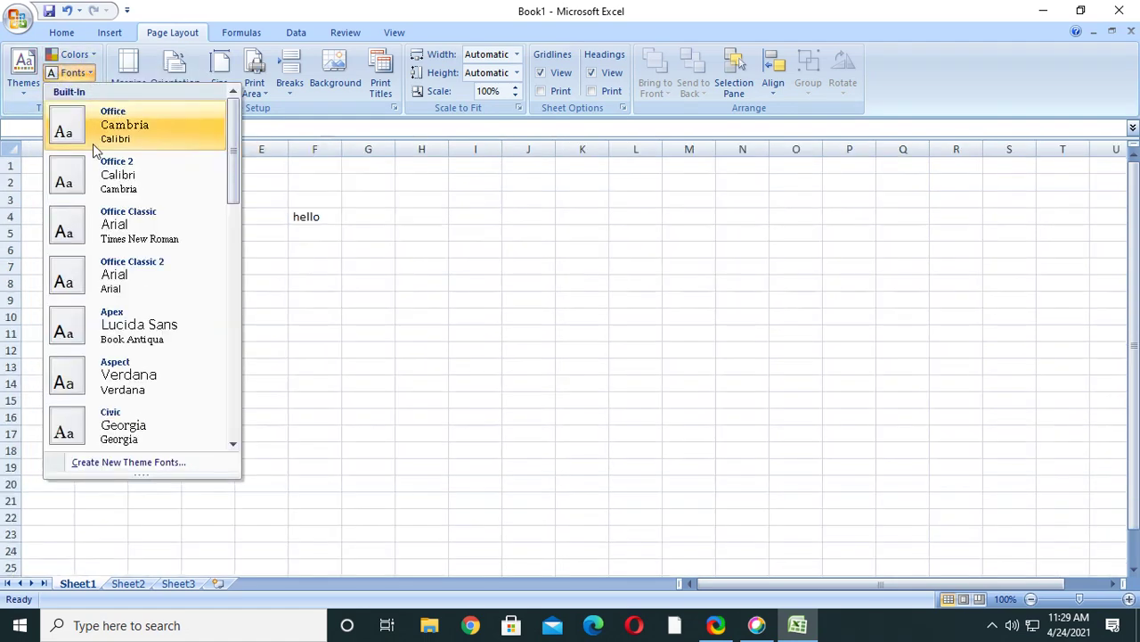
{"action": "left_click", "coordinate": [114, 214]}
{"action": "left_click", "coordinate": [93, 91]}
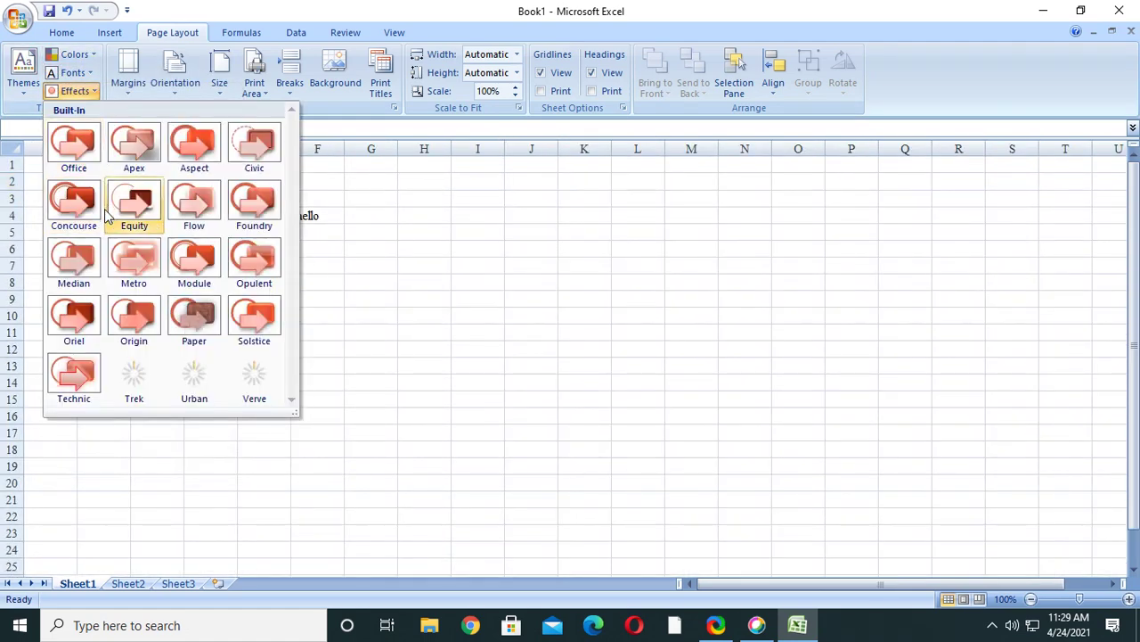
{"action": "left_click", "coordinate": [135, 203]}
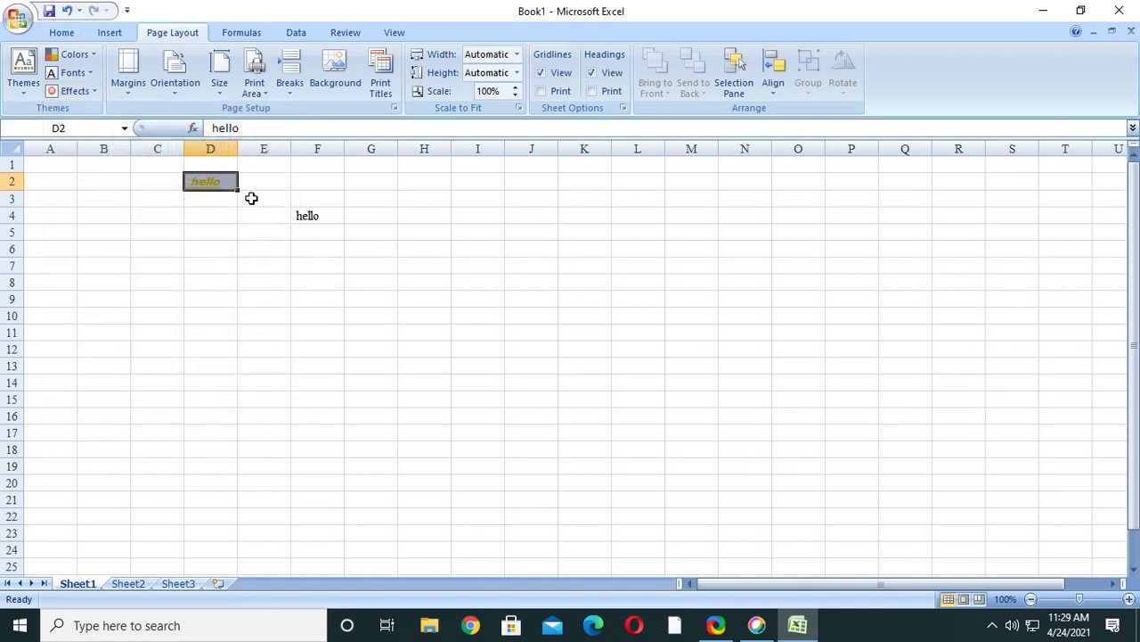
Examine the page margin, orientation and size options, and browse the Saved Pictures folder for a sheet background.
{"action": "left_click", "coordinate": [139, 89]}
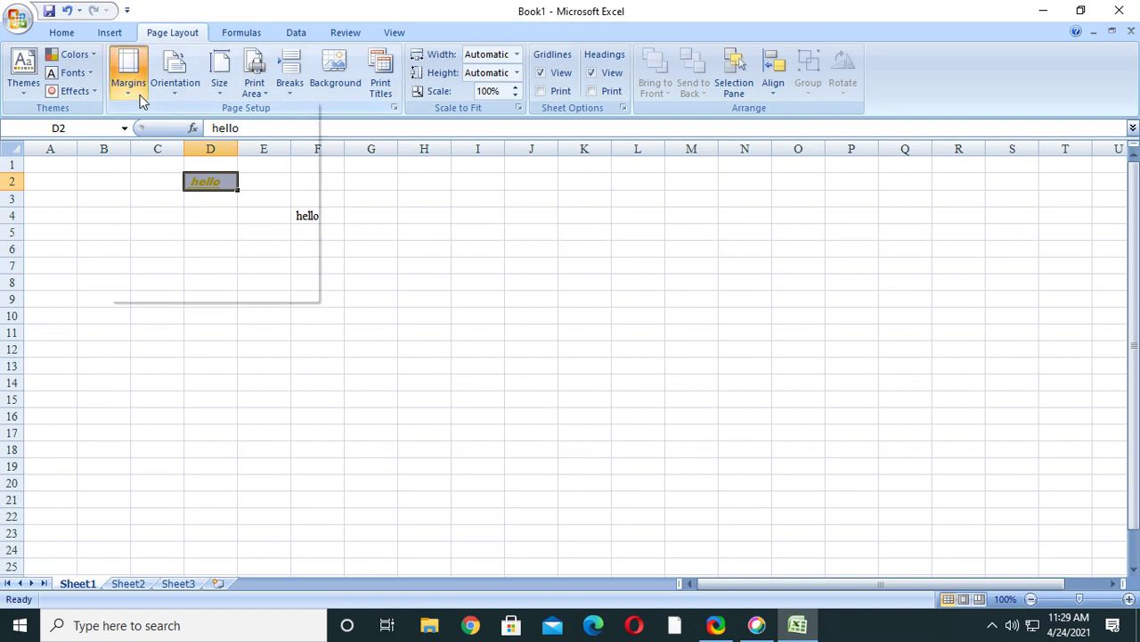
{"action": "left_click", "coordinate": [171, 94]}
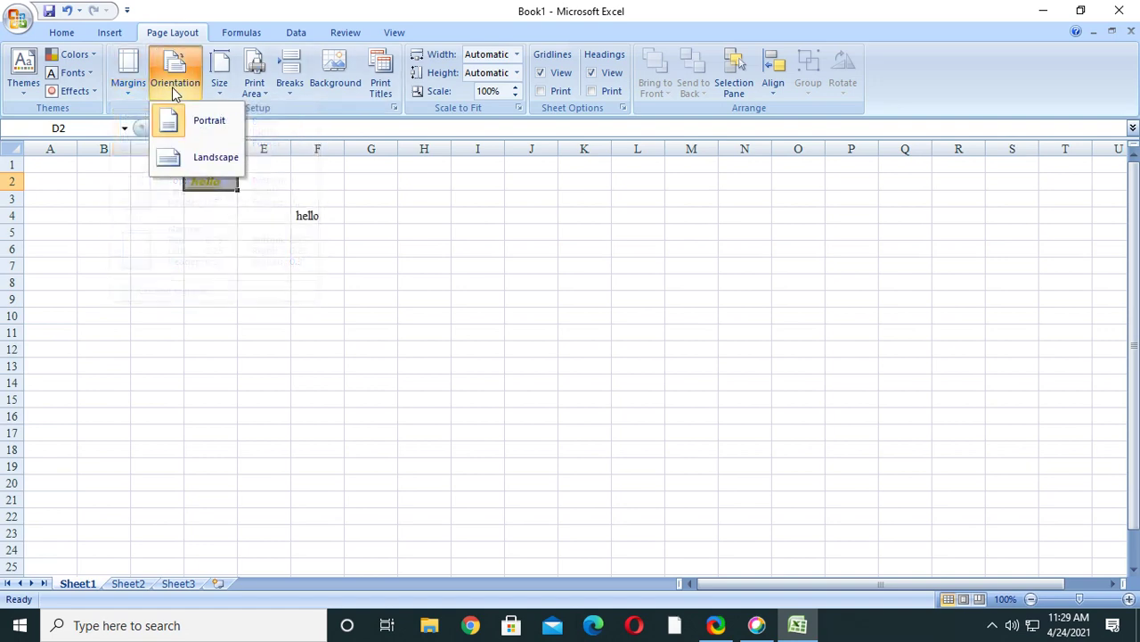
{"action": "left_click", "coordinate": [223, 96]}
{"action": "left_click", "coordinate": [341, 85]}
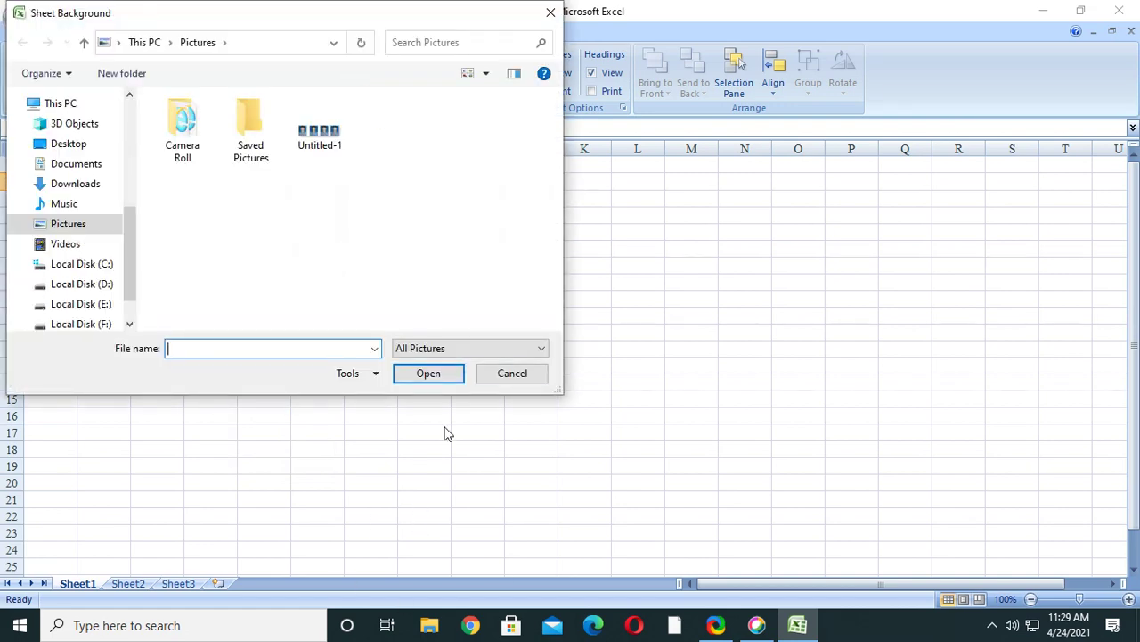
{"action": "left_click", "coordinate": [511, 374]}
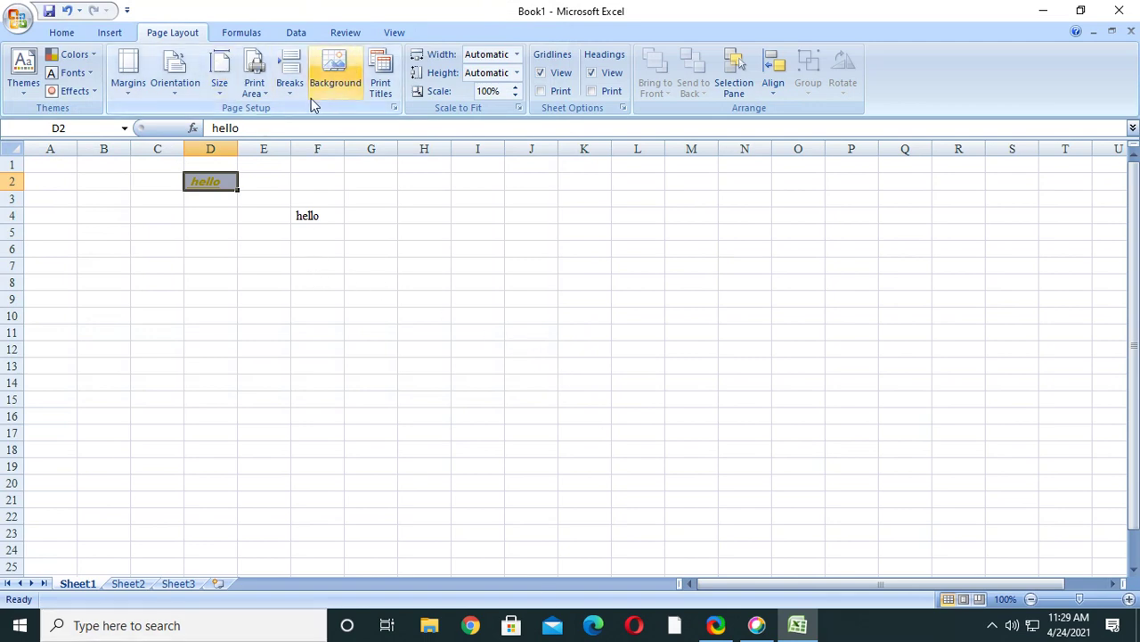
{"action": "left_click", "coordinate": [348, 93]}
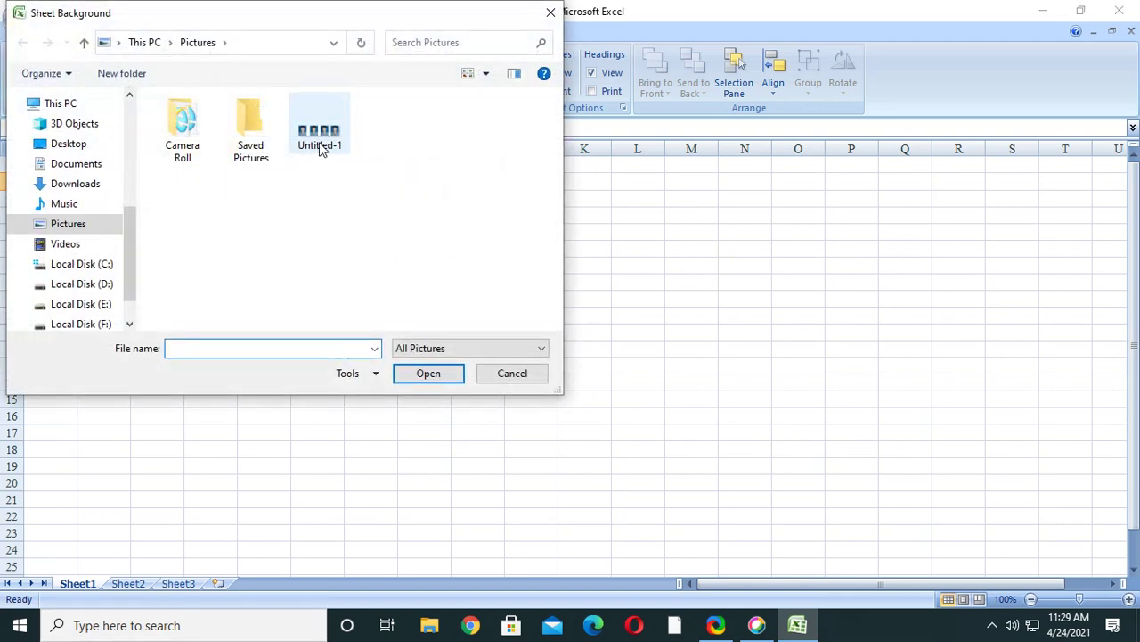
{"action": "double_click", "coordinate": [251, 150]}
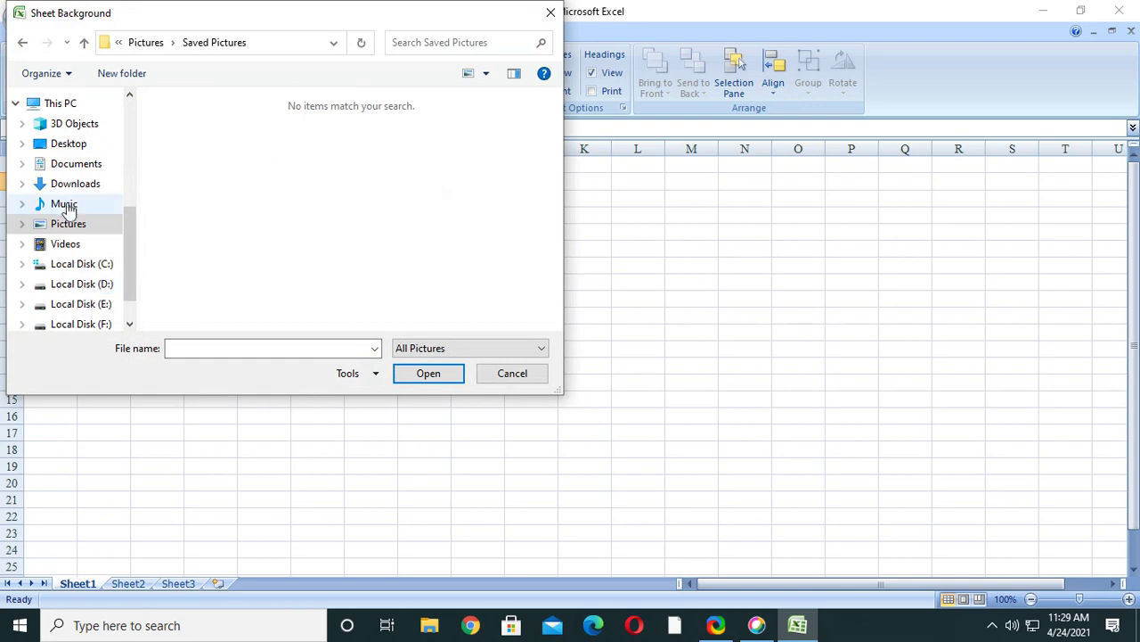
{"action": "left_click", "coordinate": [537, 378]}
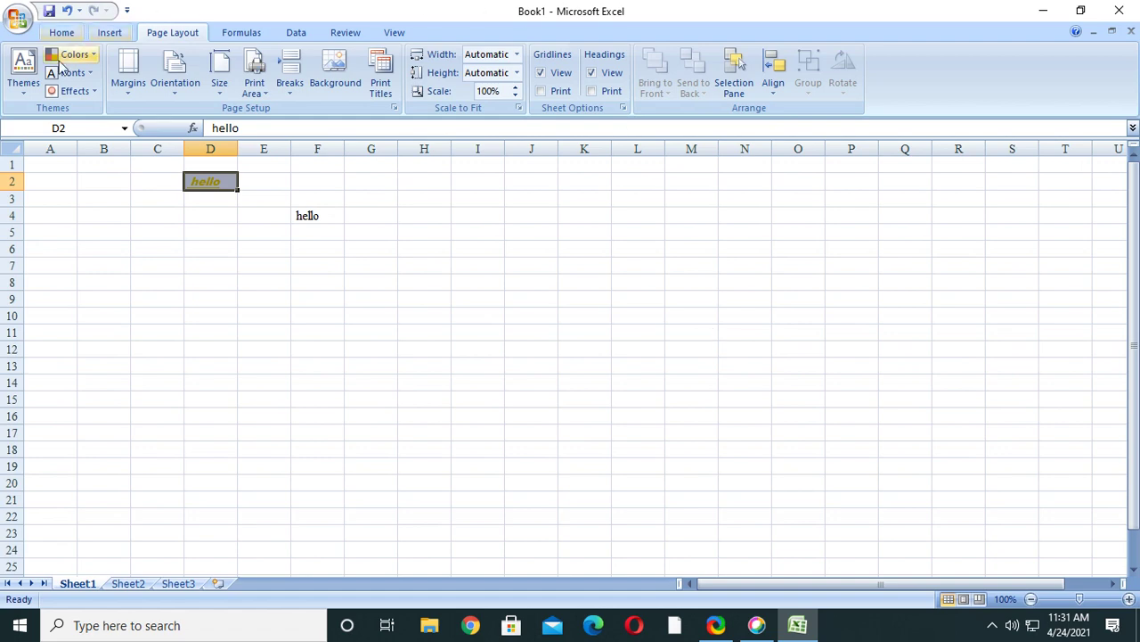
Look through the formula, data, review and view commands.
{"action": "left_click", "coordinate": [237, 33]}
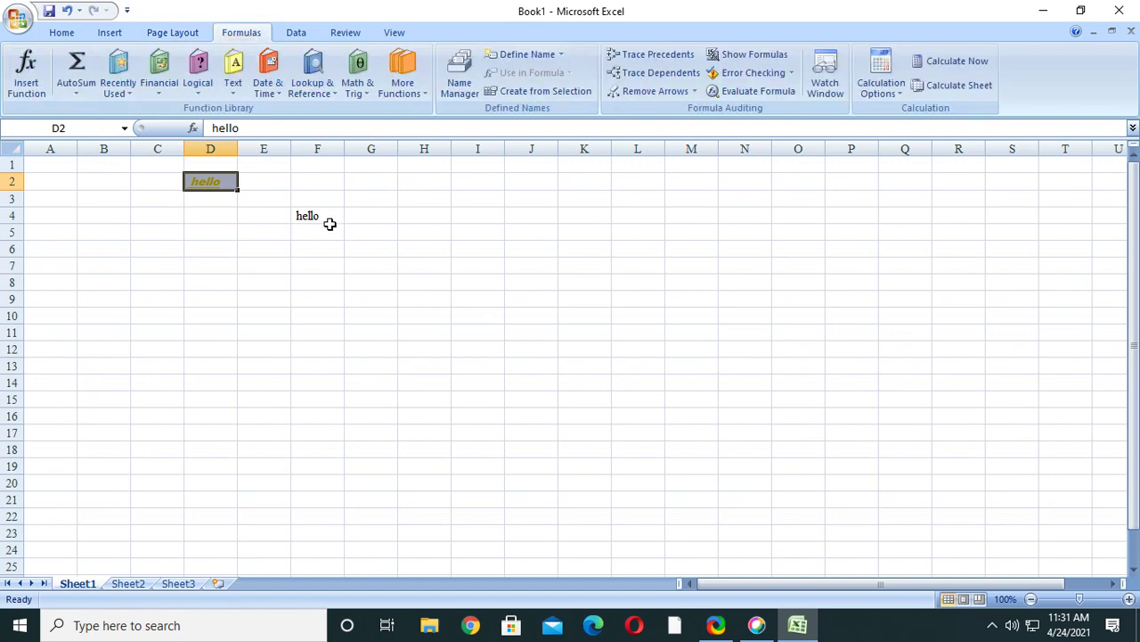
{"action": "left_click", "coordinate": [313, 200]}
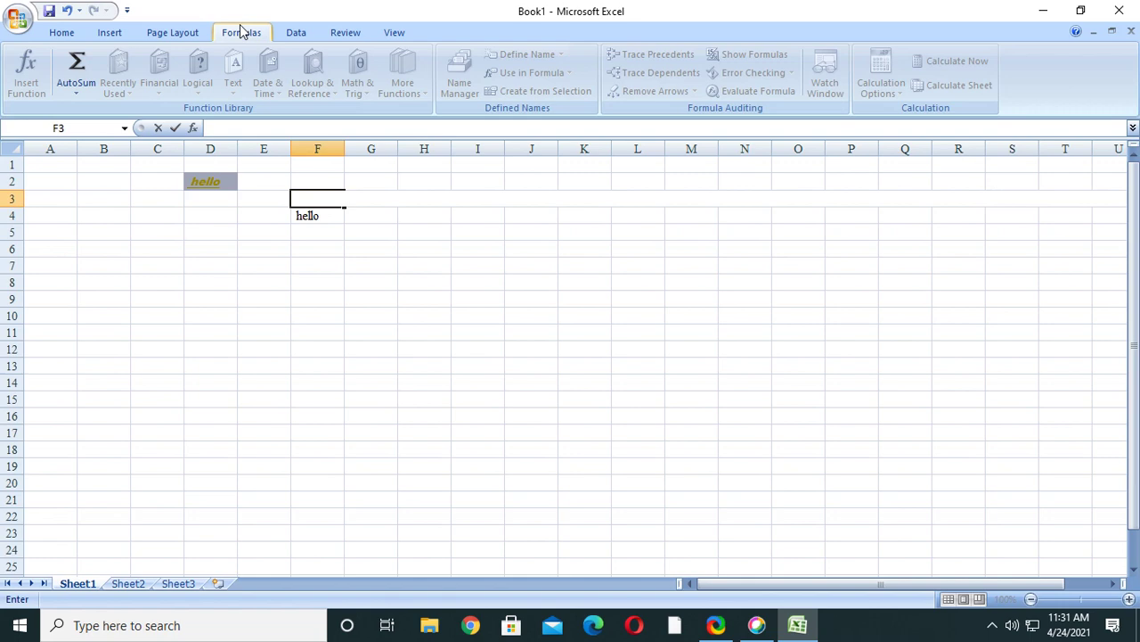
{"action": "left_click", "coordinate": [295, 32]}
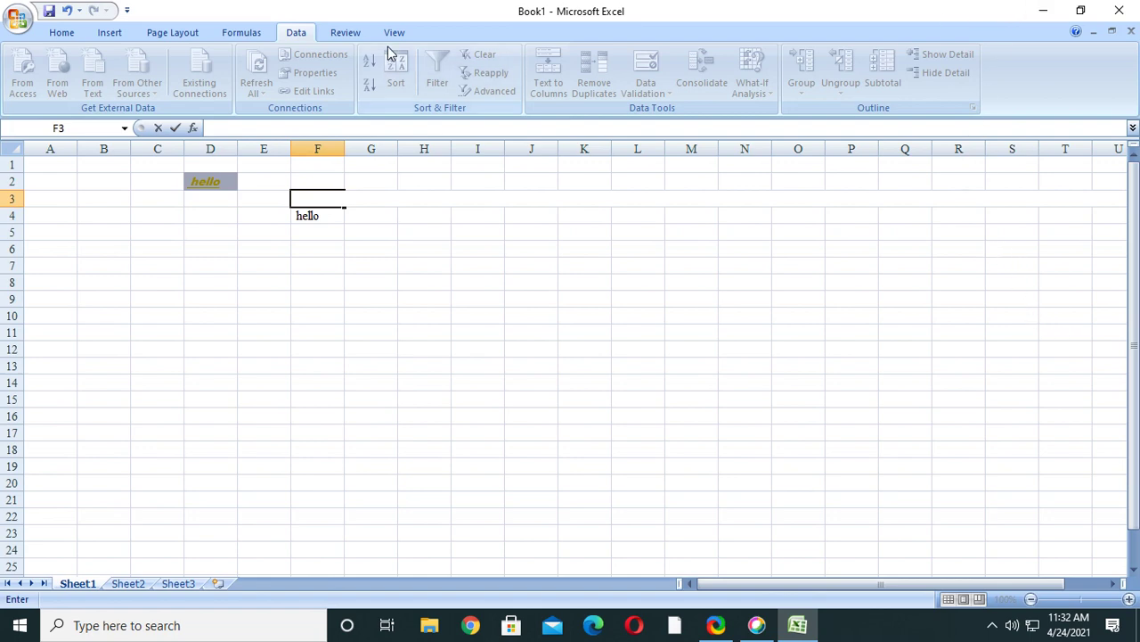
{"action": "left_click", "coordinate": [341, 33]}
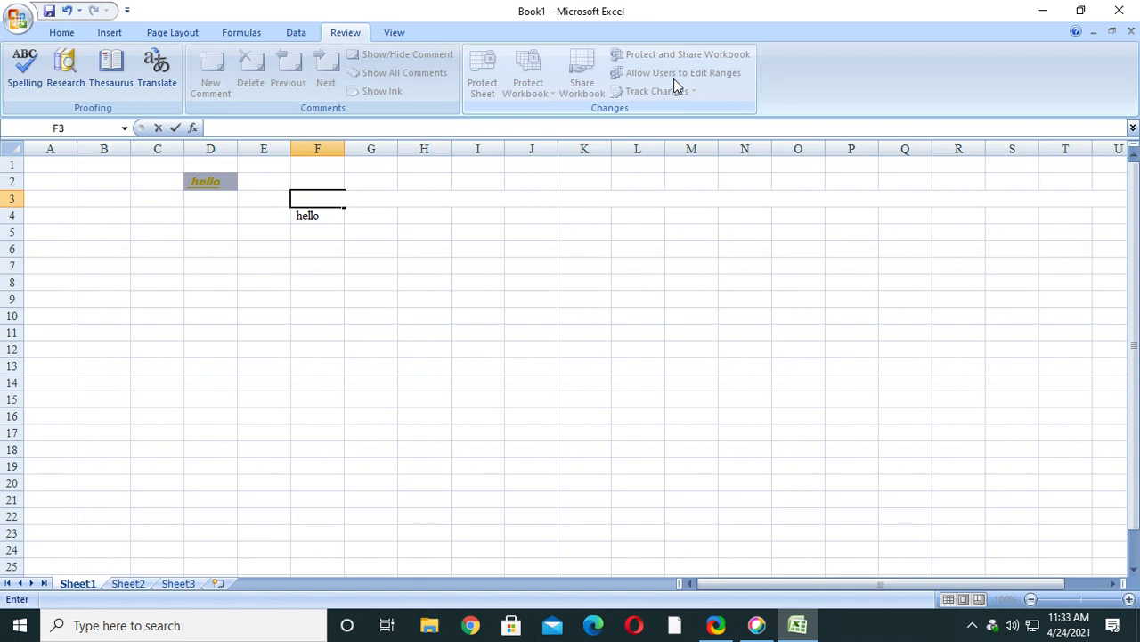
{"action": "left_click", "coordinate": [395, 34]}
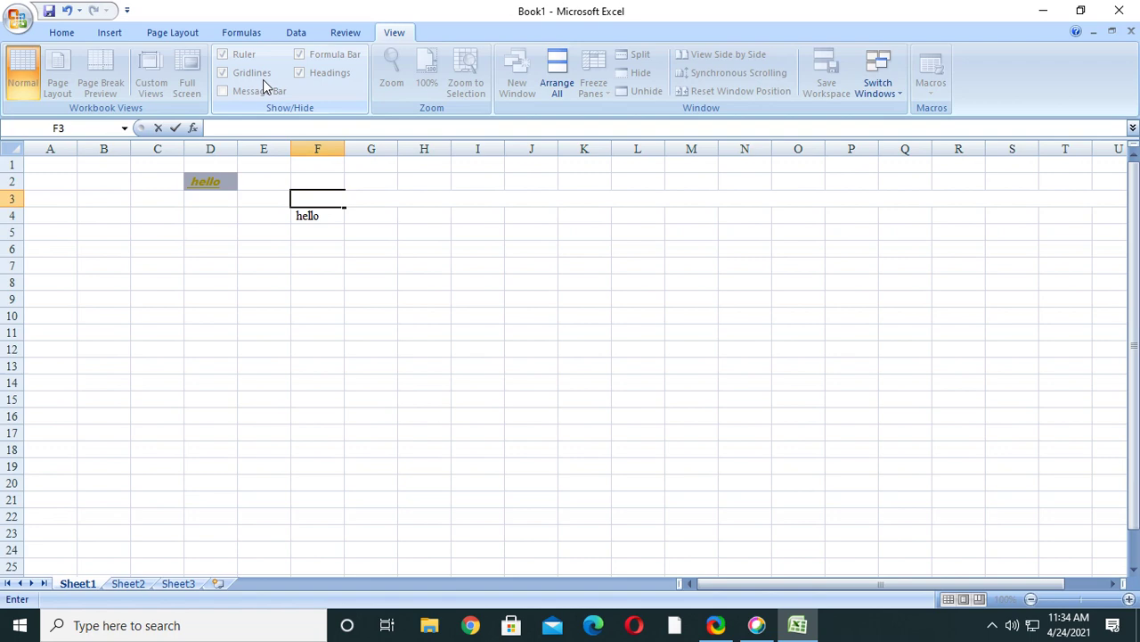
Open the detailed font settings for cell F3 and set the font style to Bold Italic.
{"action": "left_click", "coordinate": [49, 40]}
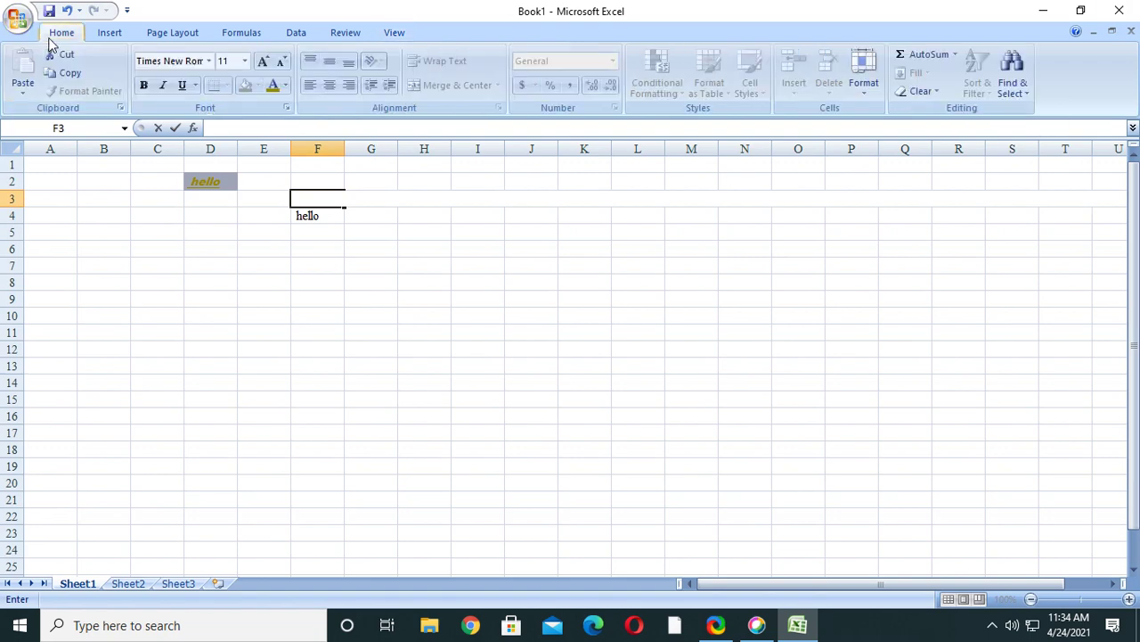
{"action": "left_click", "coordinate": [286, 108]}
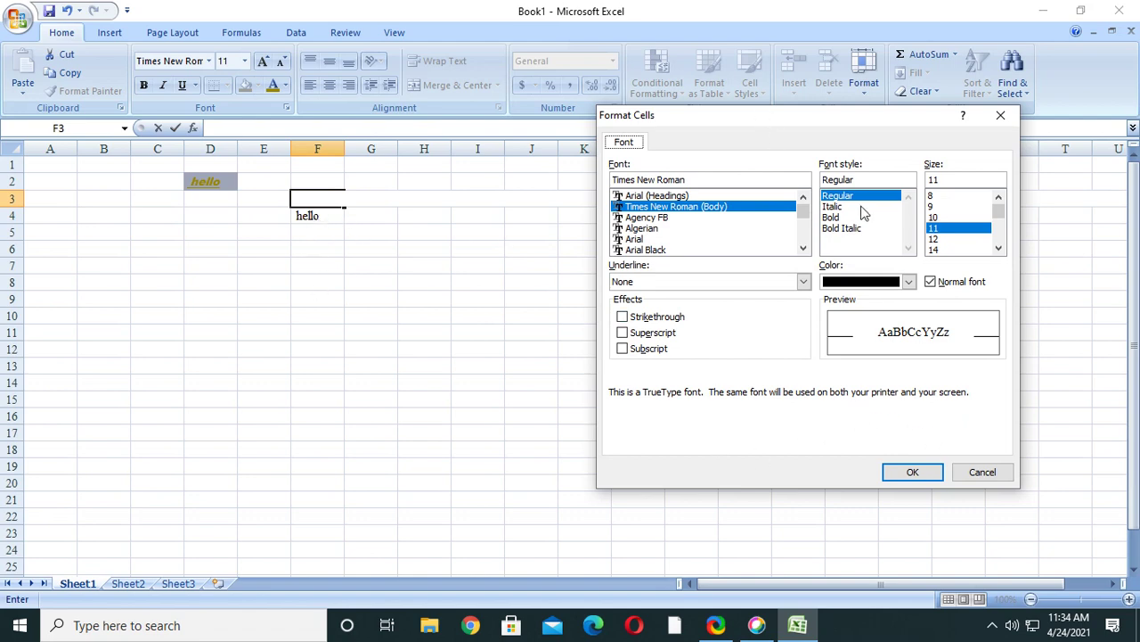
{"action": "left_click", "coordinate": [832, 207]}
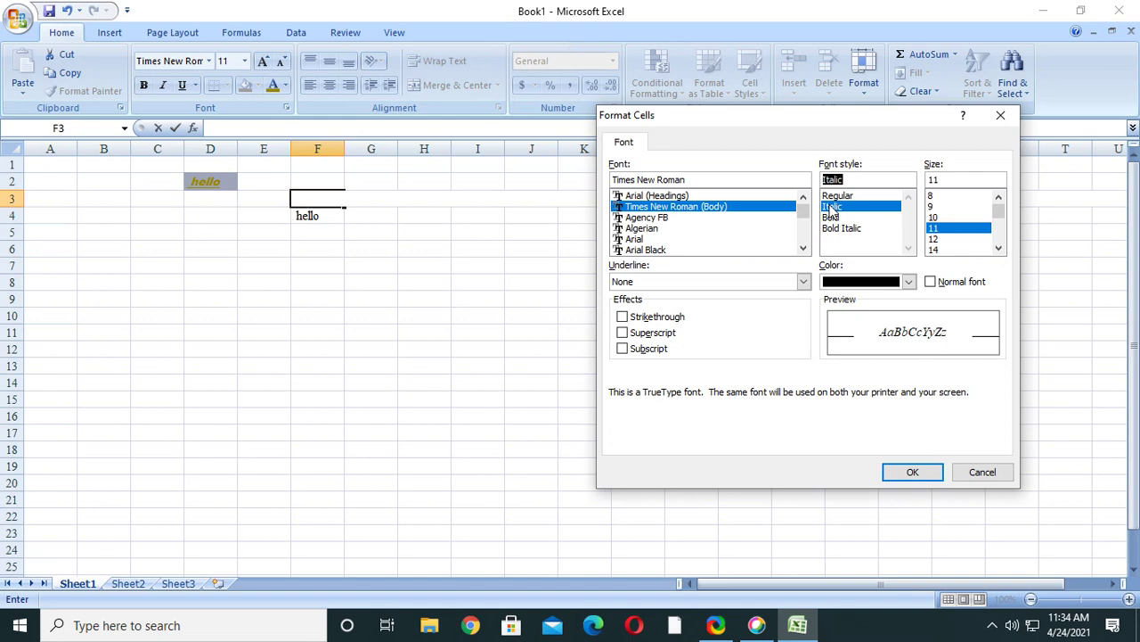
{"action": "left_click", "coordinate": [839, 218]}
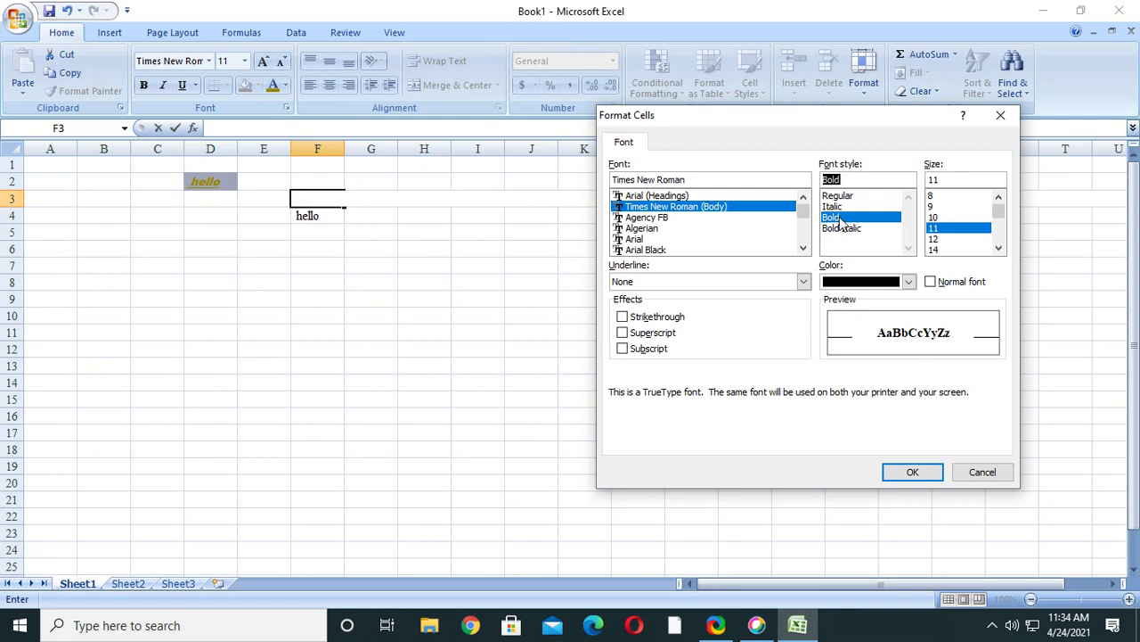
{"action": "left_click", "coordinate": [849, 229]}
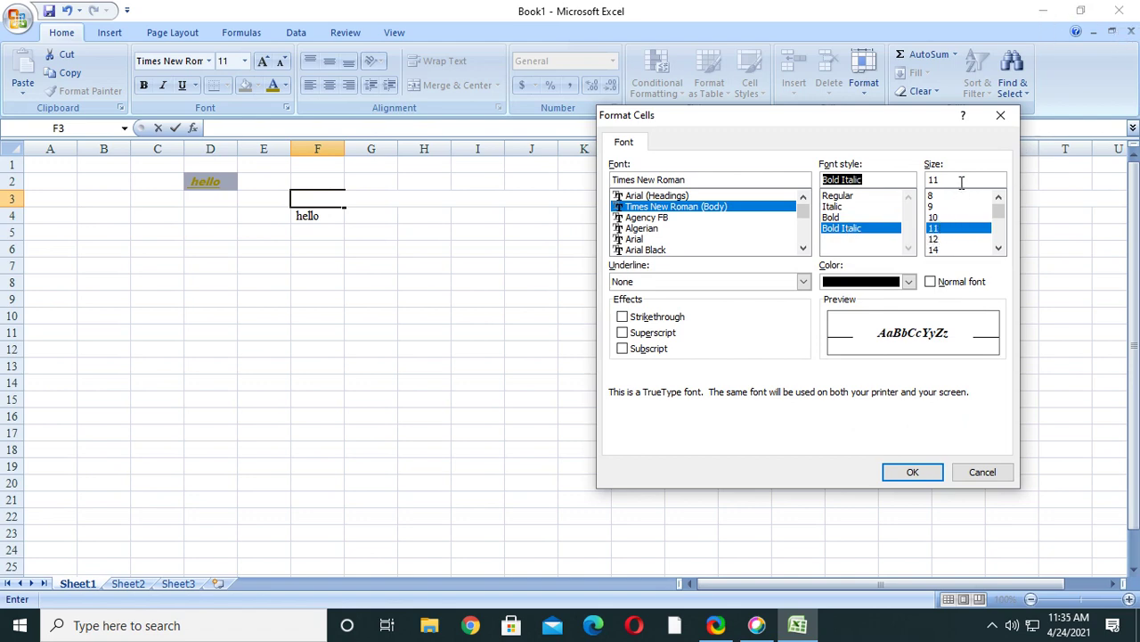
Try the font effects for cell F3, leaving Strikethrough and Subscript enabled.
{"action": "left_click", "coordinate": [999, 249]}
{"action": "left_click", "coordinate": [998, 249]}
{"action": "left_click", "coordinate": [999, 249]}
{"action": "left_click", "coordinate": [999, 249]}
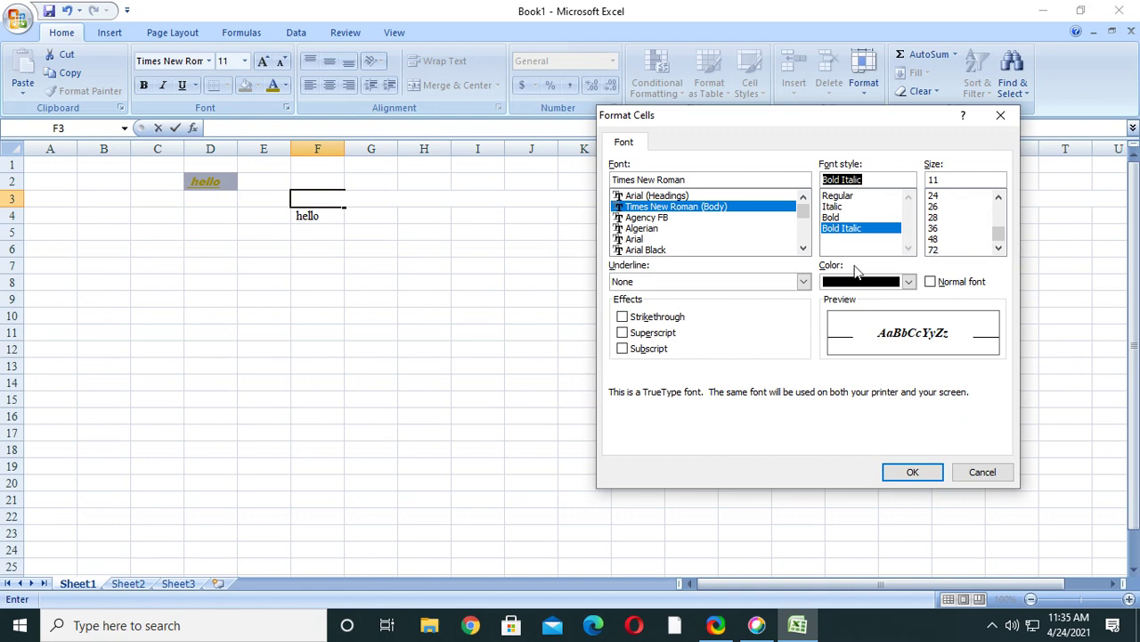
{"action": "left_click", "coordinate": [622, 318]}
{"action": "left_click", "coordinate": [623, 333]}
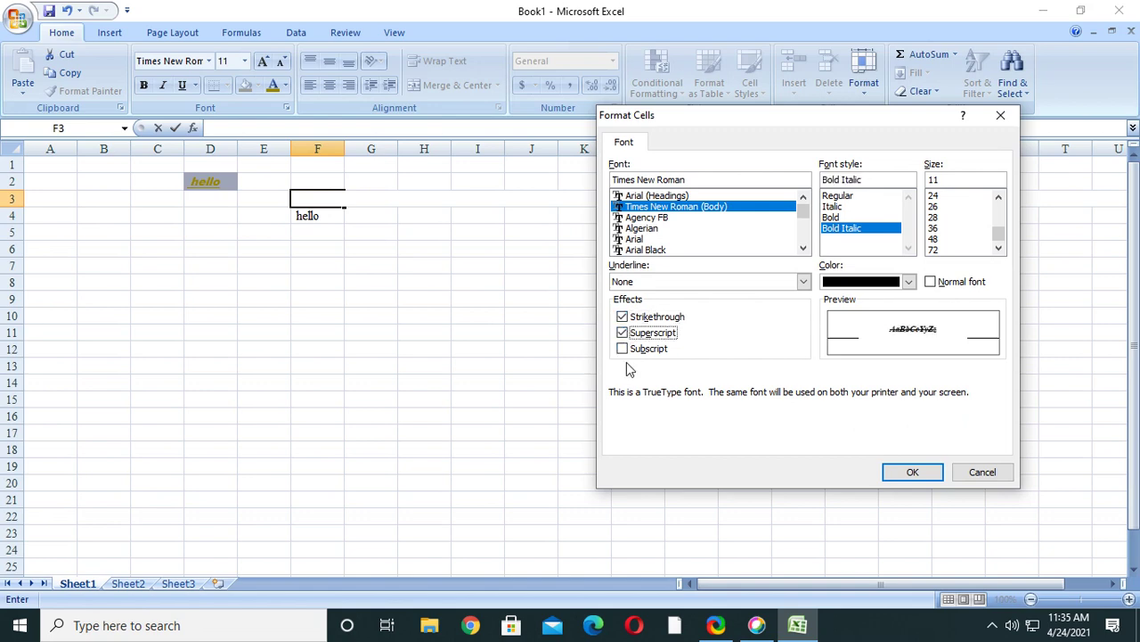
{"action": "left_click", "coordinate": [624, 350]}
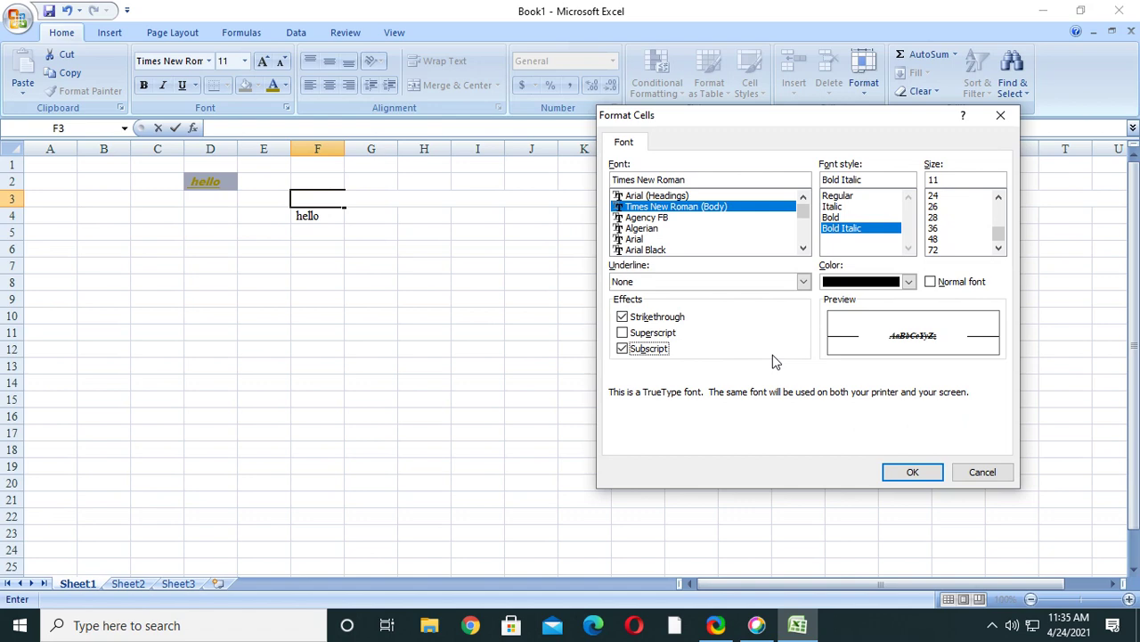
{"action": "left_click", "coordinate": [623, 332]}
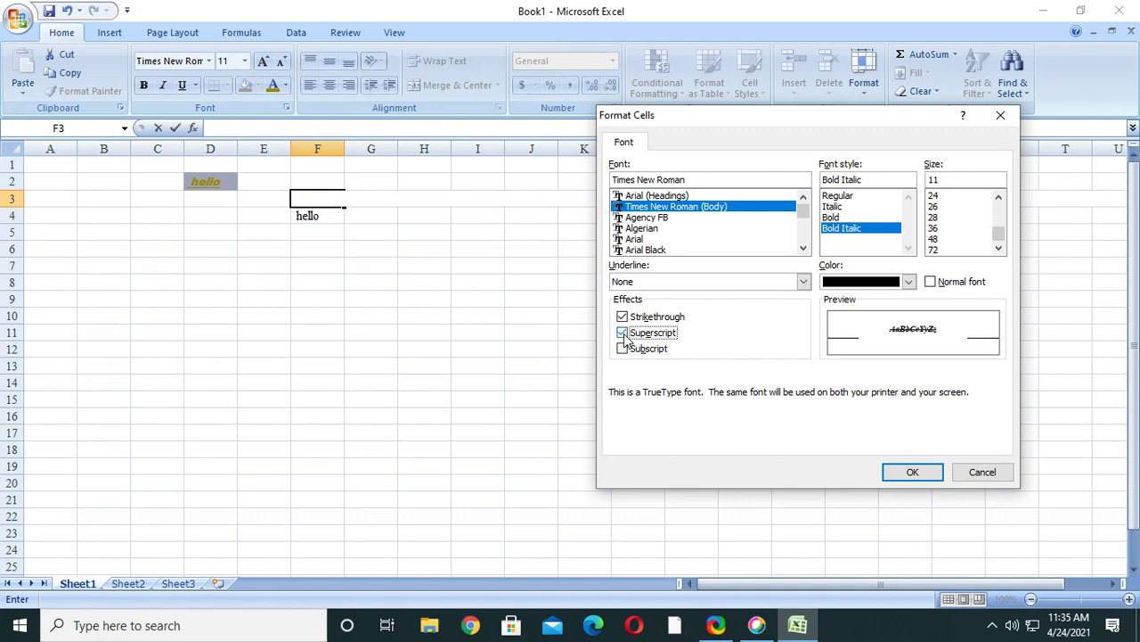
{"action": "left_click", "coordinate": [649, 352]}
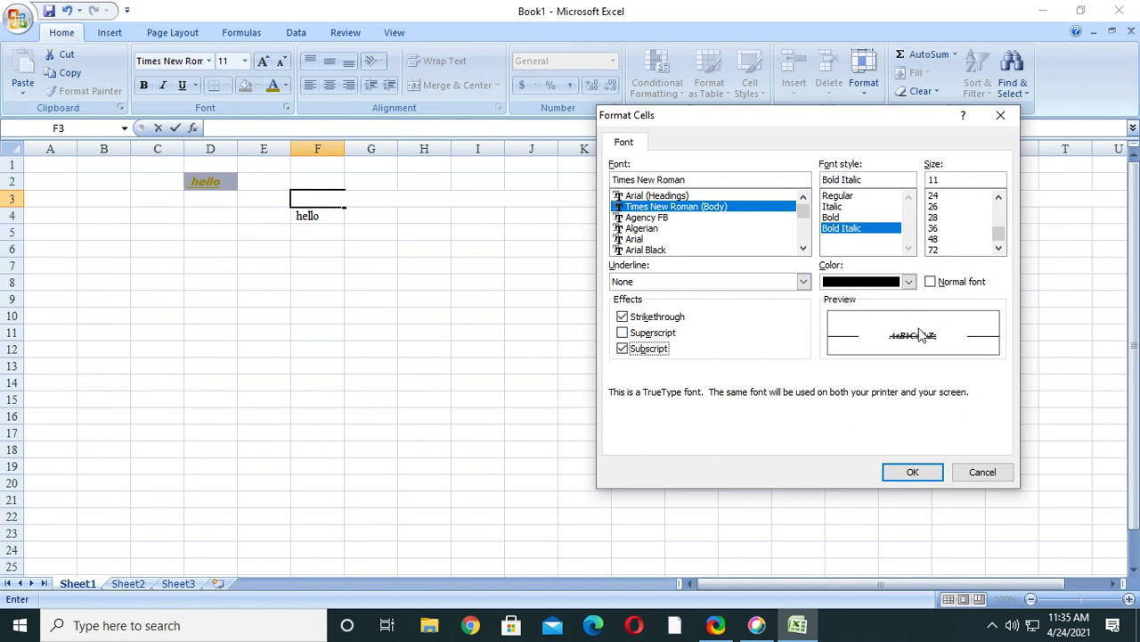
Set cell F3's font color to a darker red theme shade and its size to 36, and apply the settings.
{"action": "left_click", "coordinate": [908, 281]}
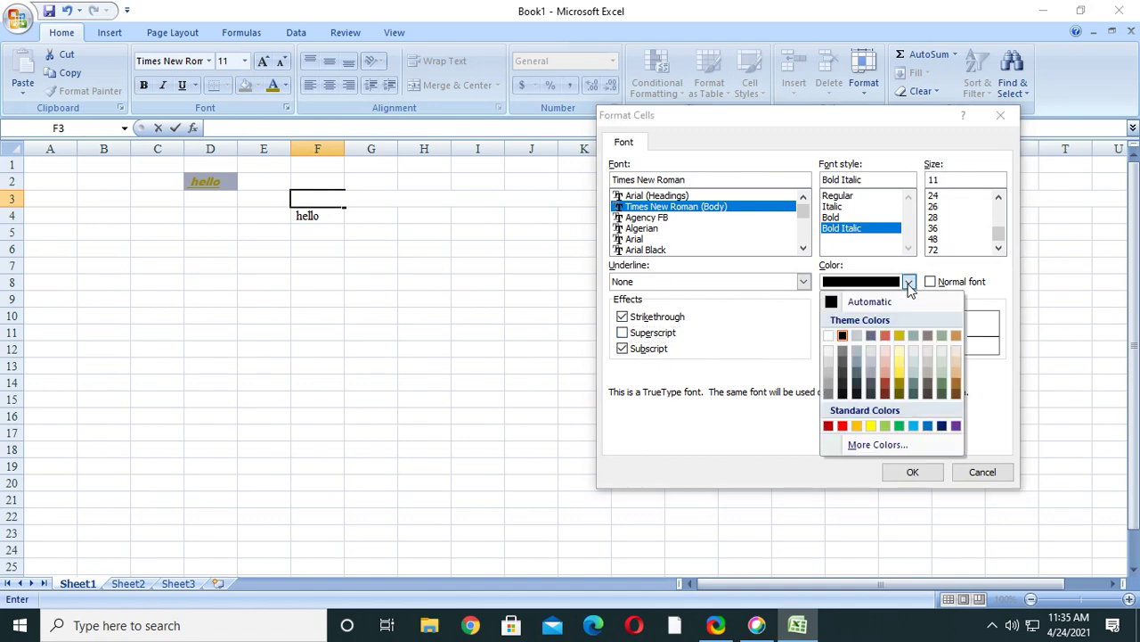
{"action": "left_click", "coordinate": [886, 385]}
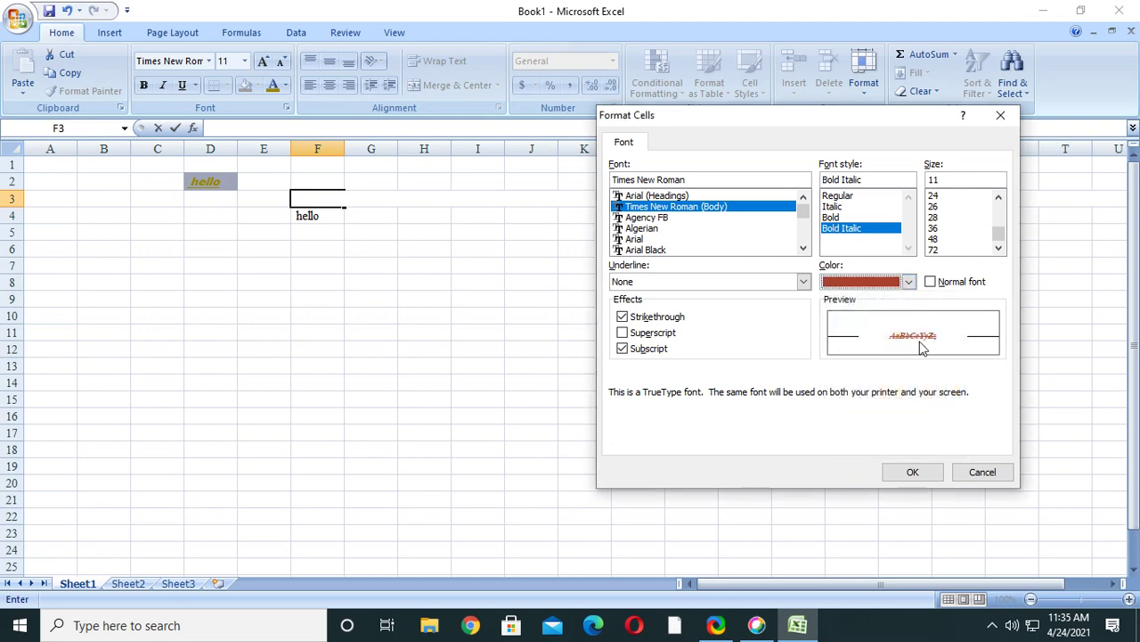
{"action": "left_click", "coordinate": [933, 230]}
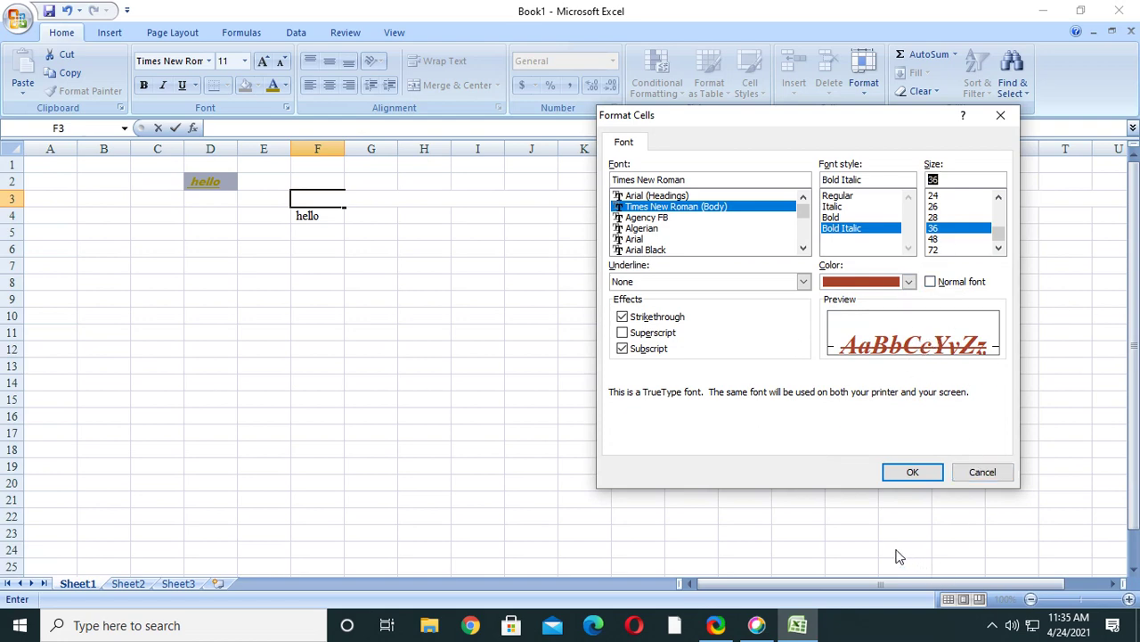
{"action": "left_click", "coordinate": [913, 472]}
{"action": "left_click", "coordinate": [395, 237]}
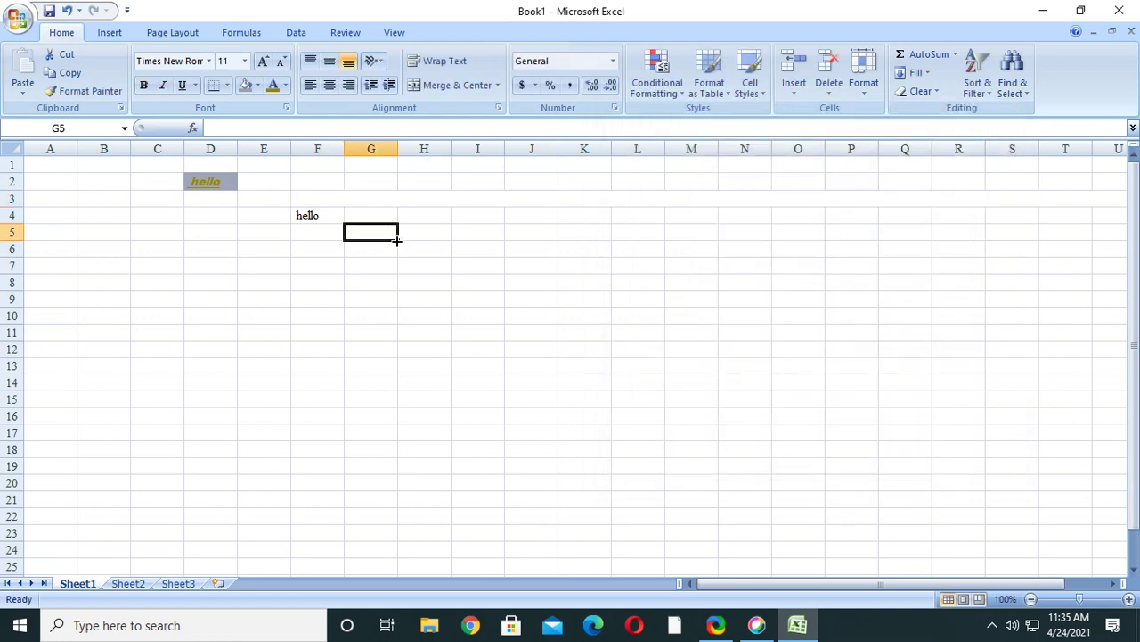
{"action": "type", "text": "jhjkhjkhjkh"}
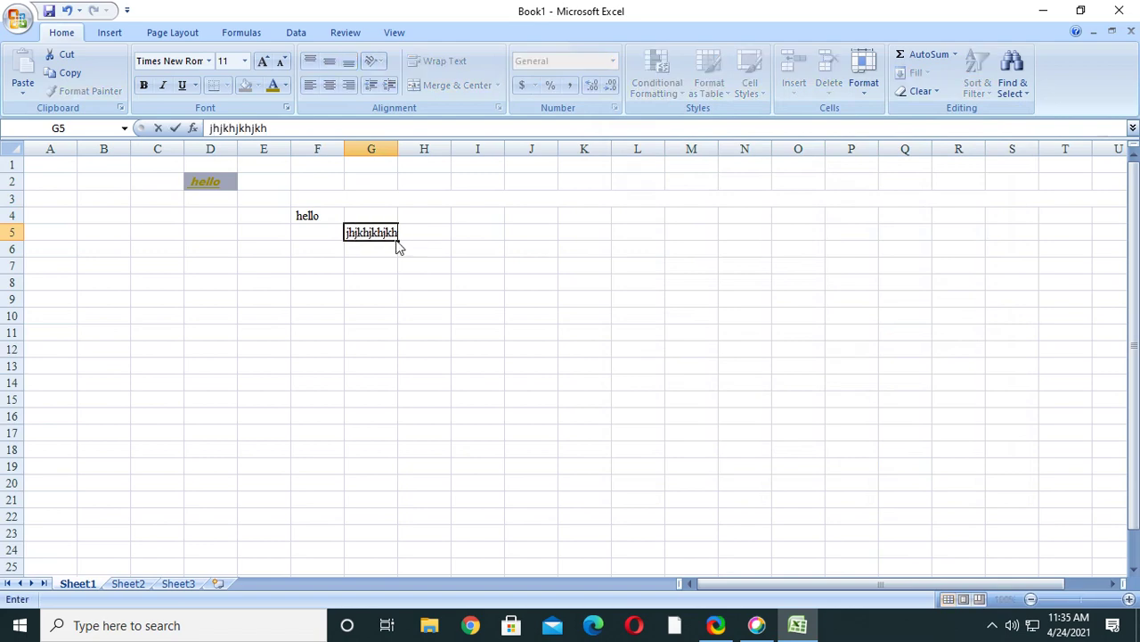
{"action": "key", "text": "BackSpace"}
{"action": "key", "text": "BackSpace"}
{"action": "key", "text": "BackSpace"}
{"action": "key", "text": "BackSpace"}
{"action": "key", "text": "BackSpace"}
{"action": "key", "text": "BackSpace"}
{"action": "key", "text": "BackSpace"}
{"action": "key", "text": "BackSpace"}
{"action": "key", "text": "BackSpace"}
{"action": "key", "text": "BackSpace"}
{"action": "key", "text": "BackSpace"}
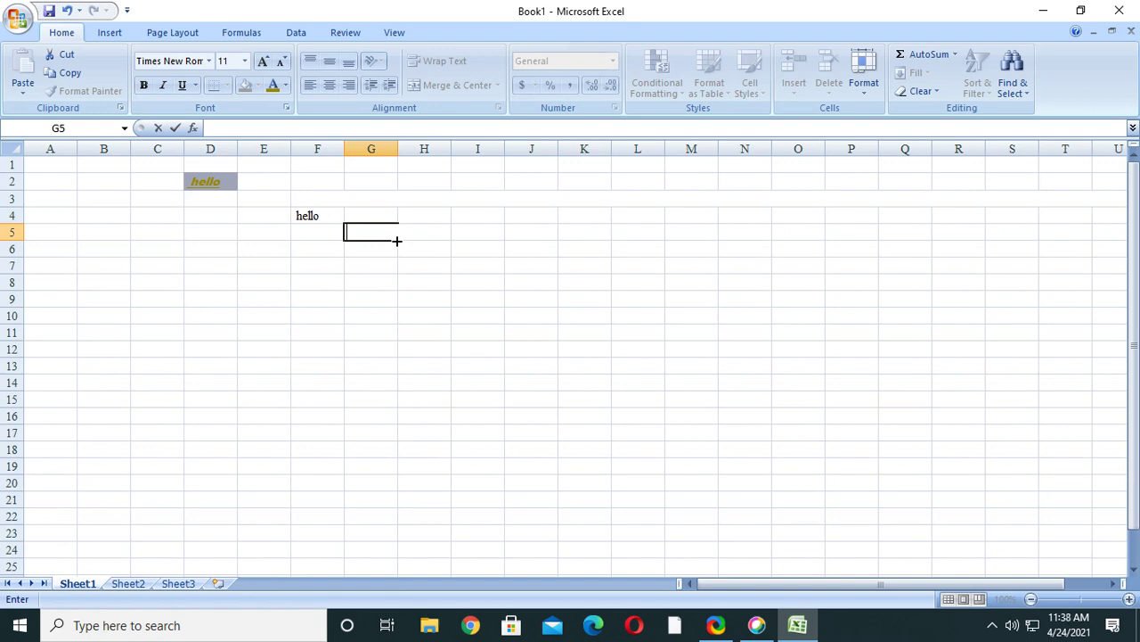
View the detailed font settings for cell G5 and close them without applying anything.
{"action": "left_click", "coordinate": [286, 106]}
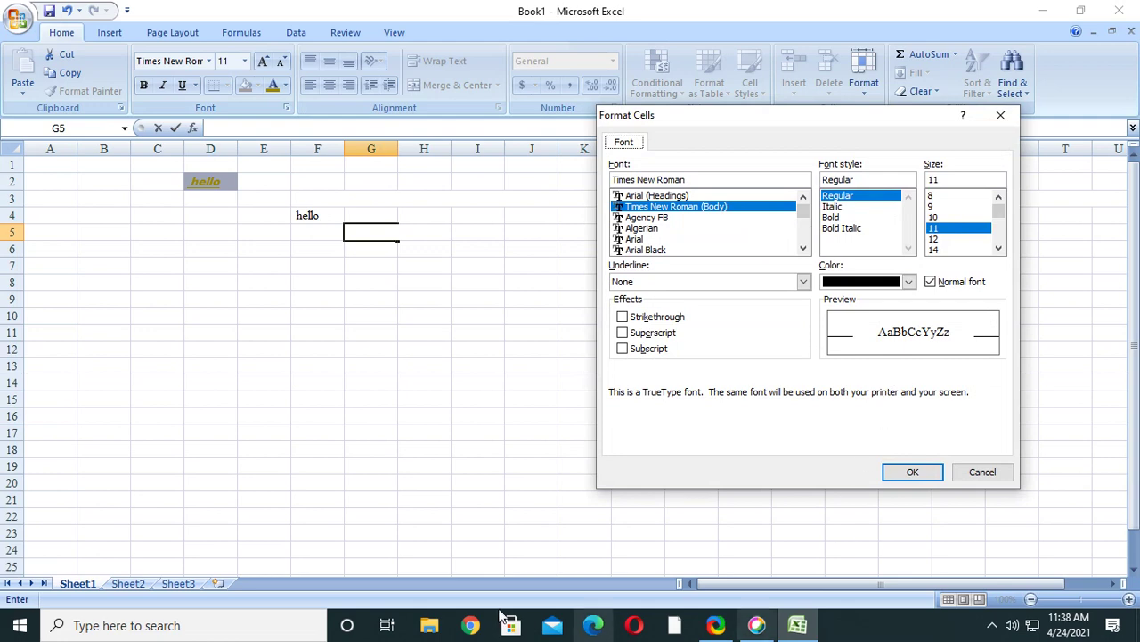
{"action": "left_click", "coordinate": [983, 471]}
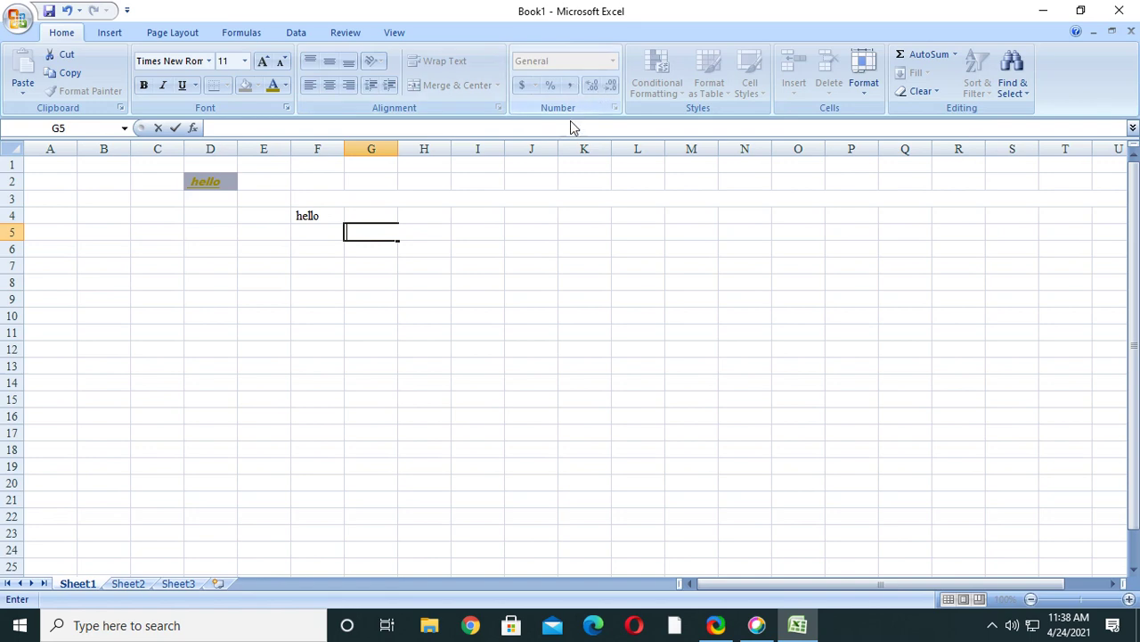
Browse the number, font and border format settings for cell J5 and give it a light green background fill.
{"action": "left_click", "coordinate": [528, 232]}
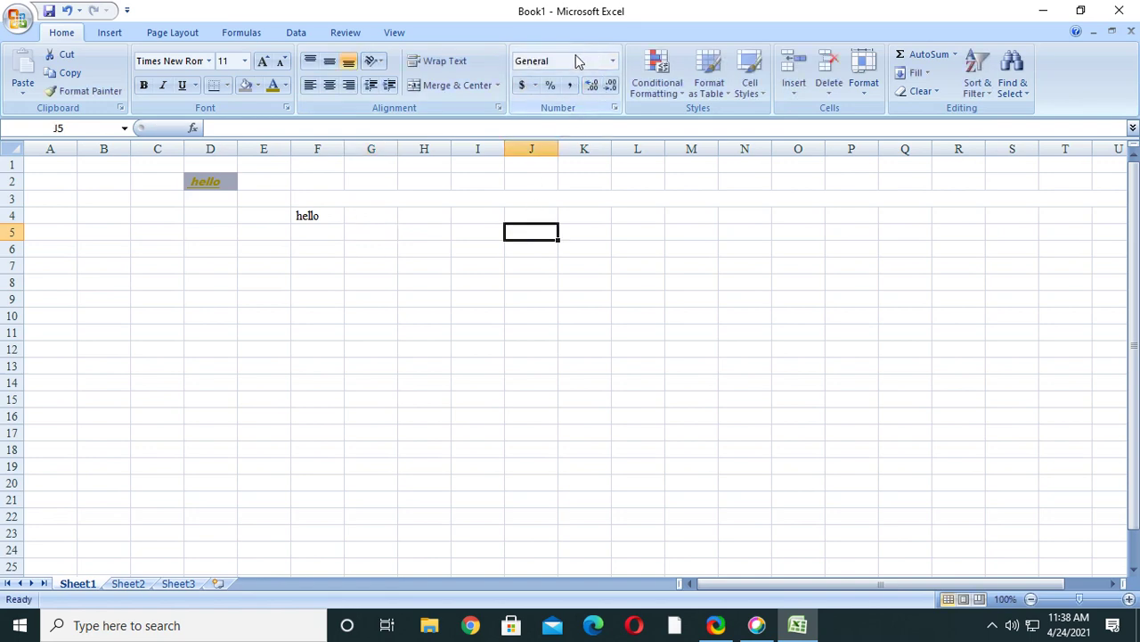
{"action": "left_click", "coordinate": [615, 108]}
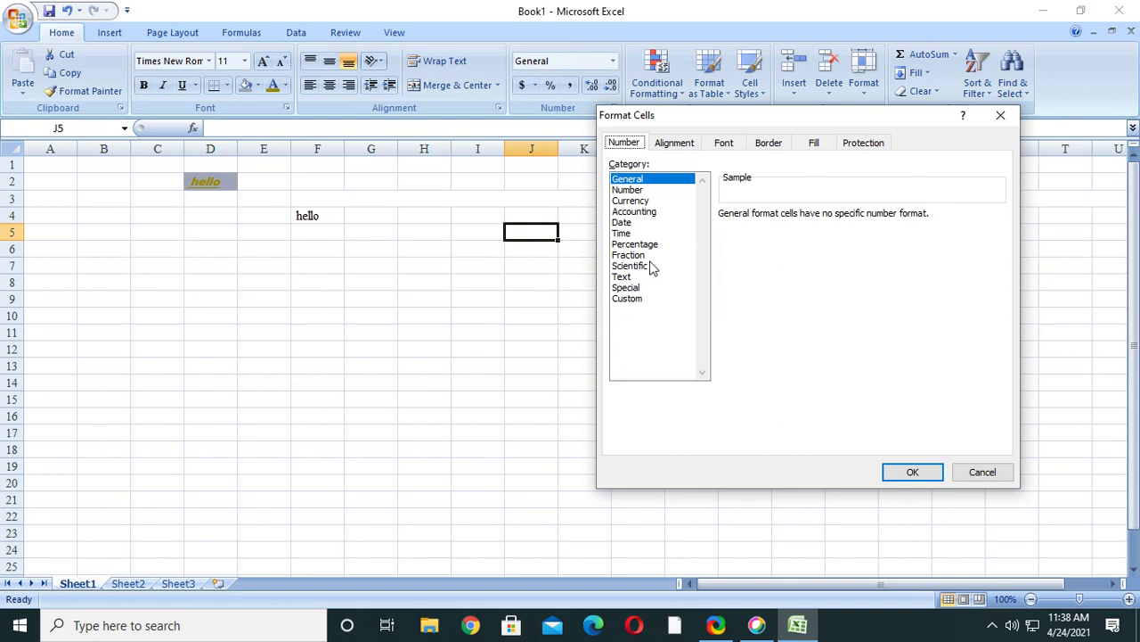
{"action": "left_click", "coordinate": [723, 144]}
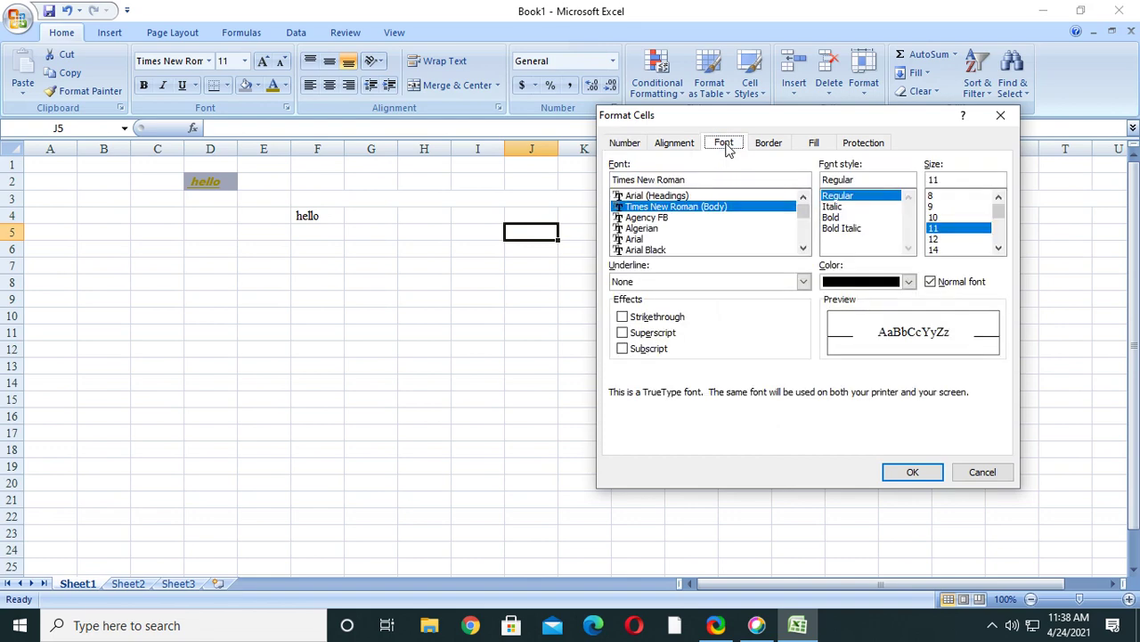
{"action": "left_click", "coordinate": [767, 144]}
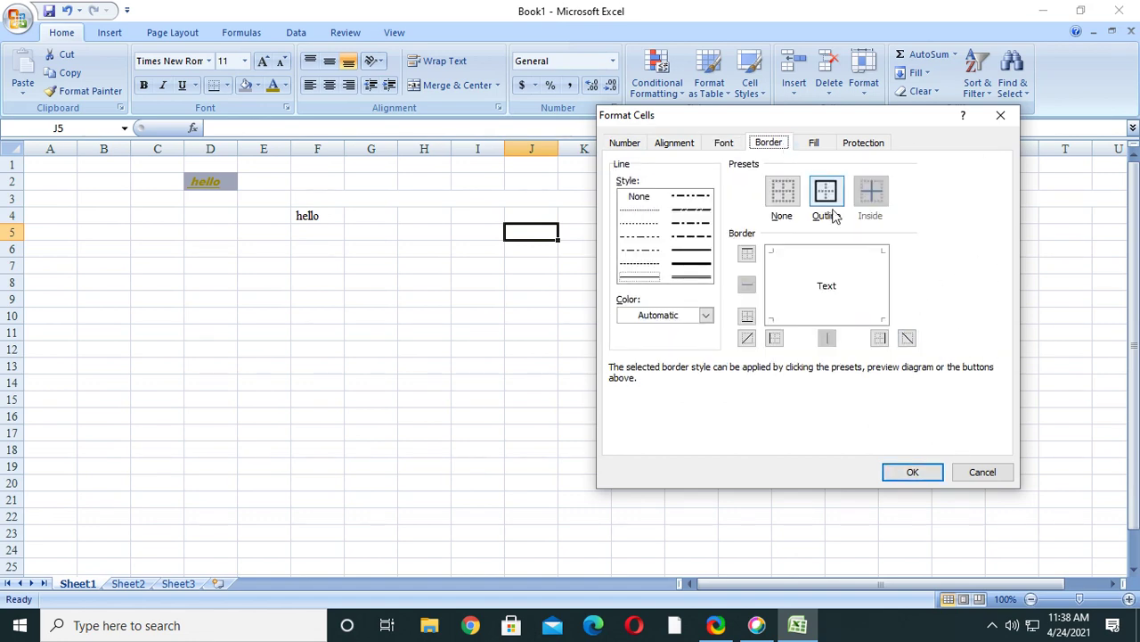
{"action": "left_click", "coordinate": [814, 141]}
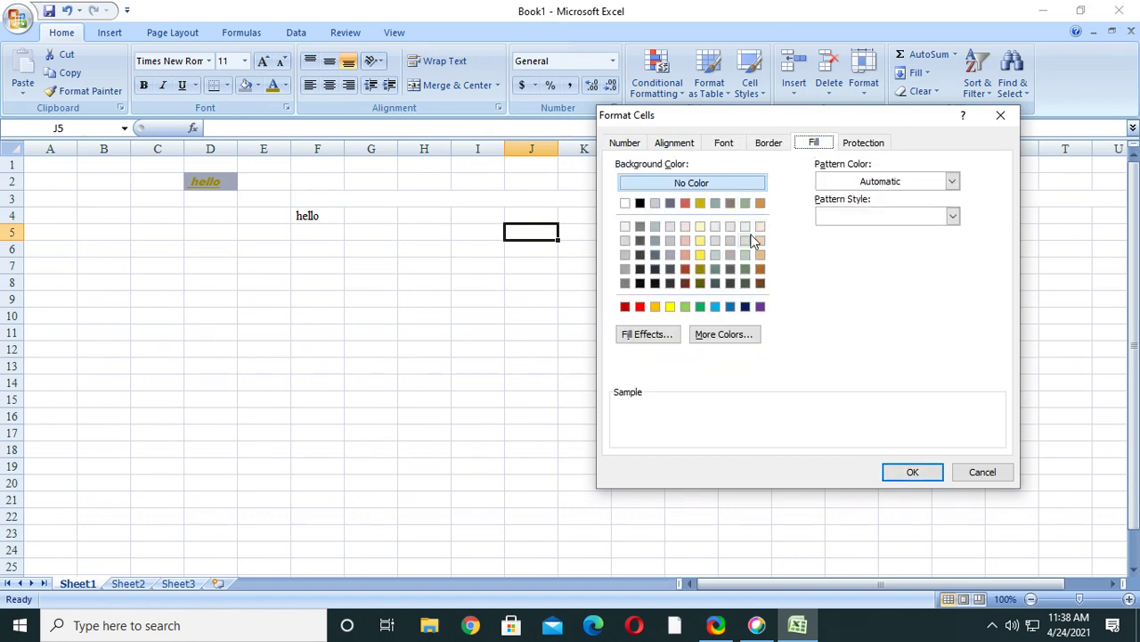
{"action": "left_click", "coordinate": [700, 254]}
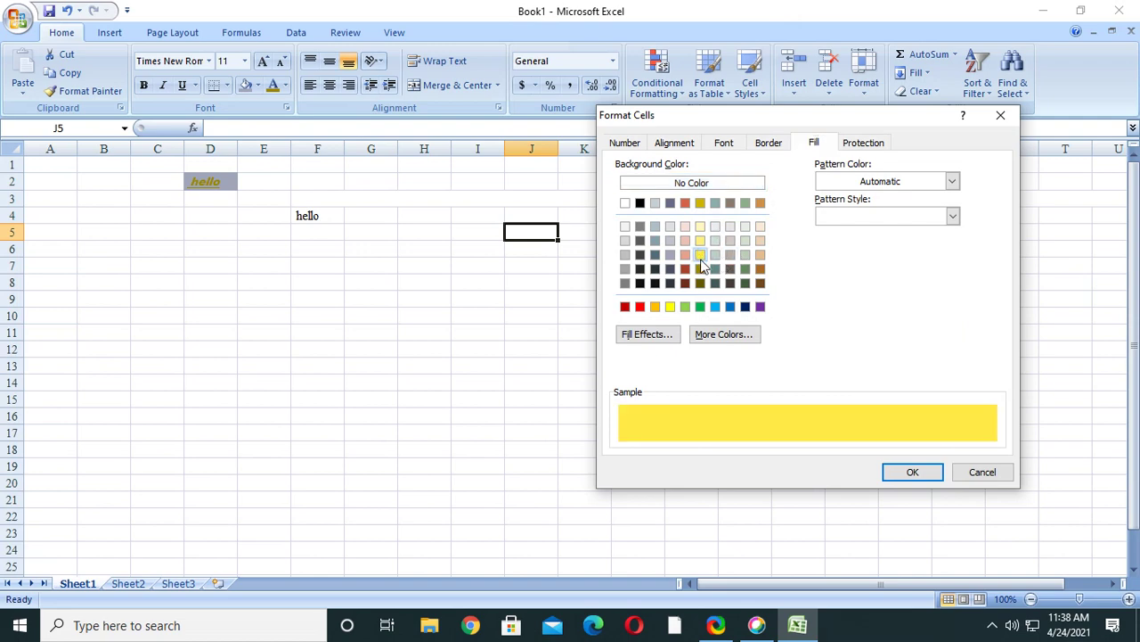
{"action": "left_click", "coordinate": [685, 307]}
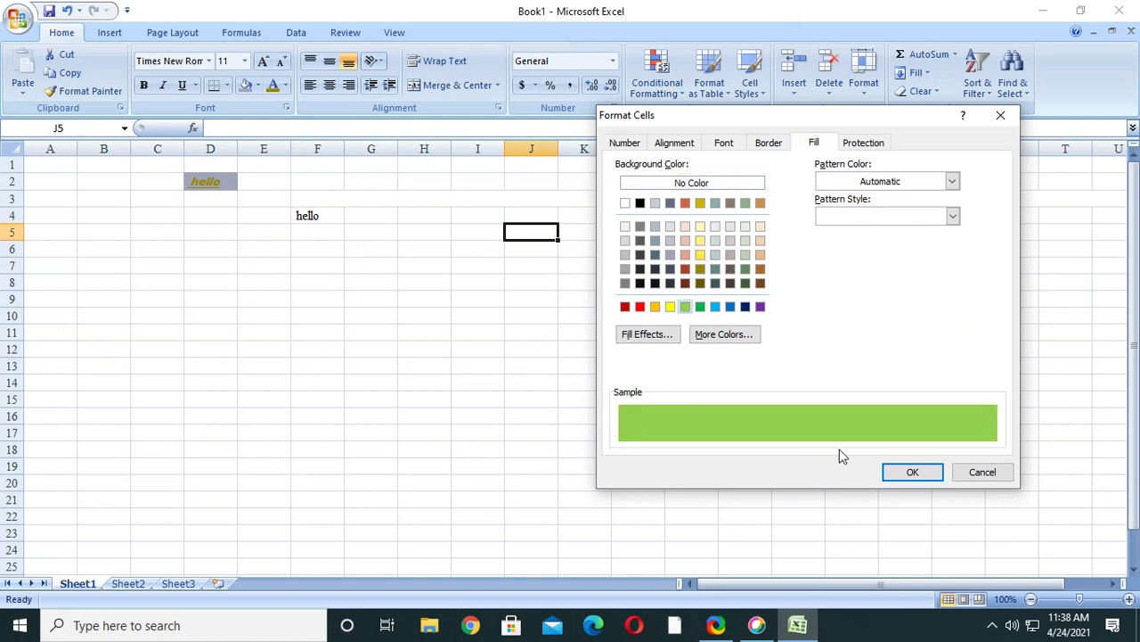
{"action": "left_click", "coordinate": [911, 472]}
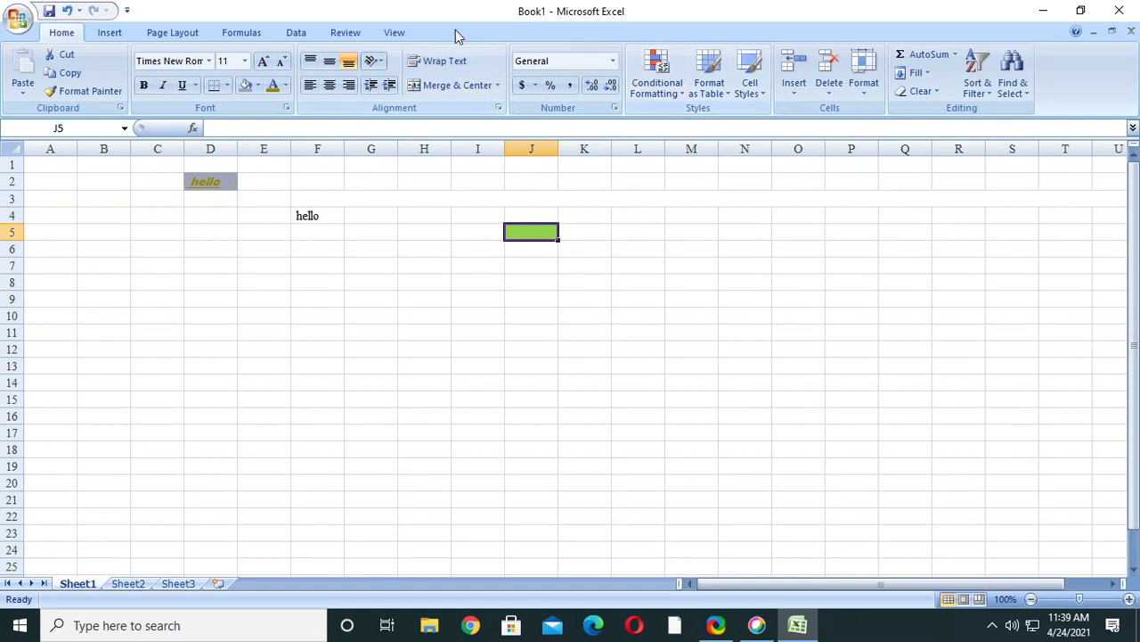
Look over the available conditional formatting commands, leaving cell J5 without any rule.
{"action": "left_click", "coordinate": [665, 90]}
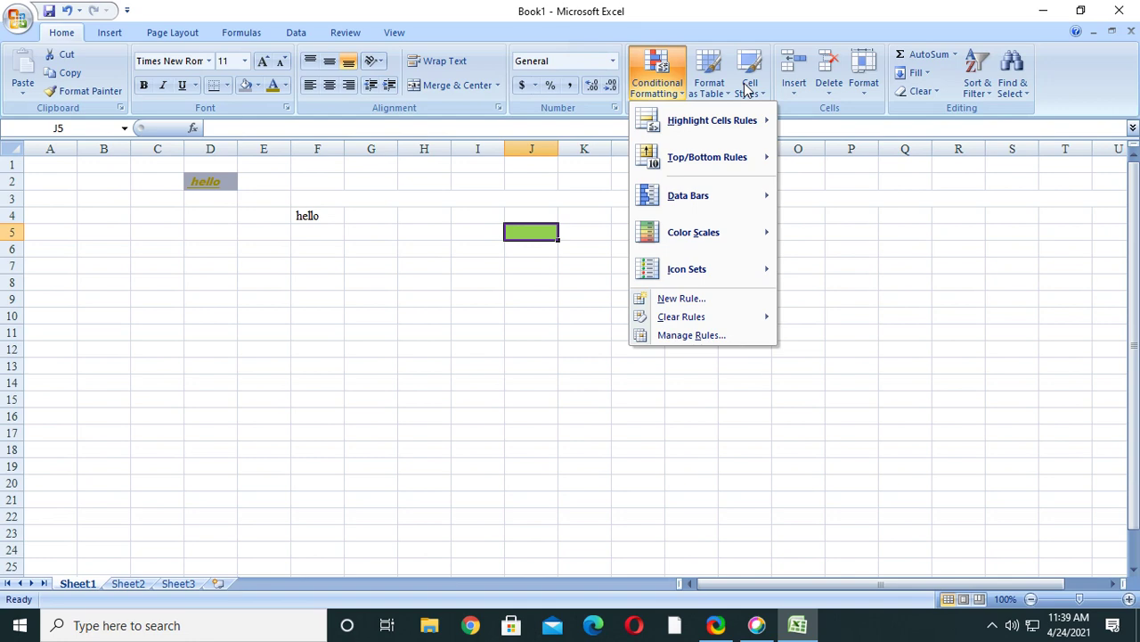
{"action": "left_click", "coordinate": [865, 325]}
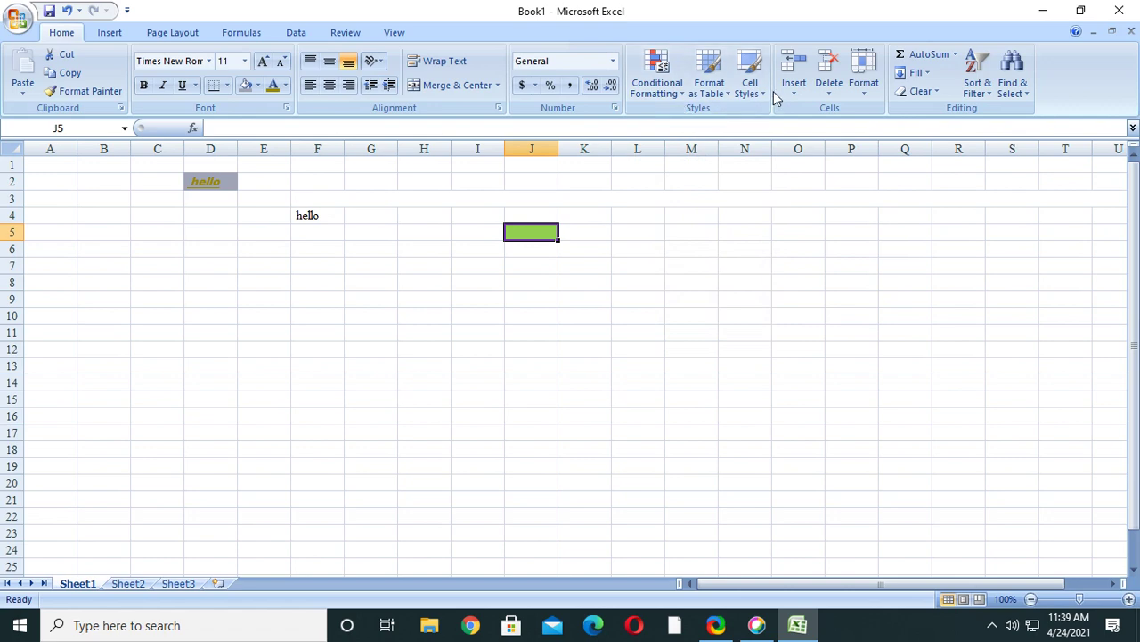
{"action": "key", "text": "BackSpace"}
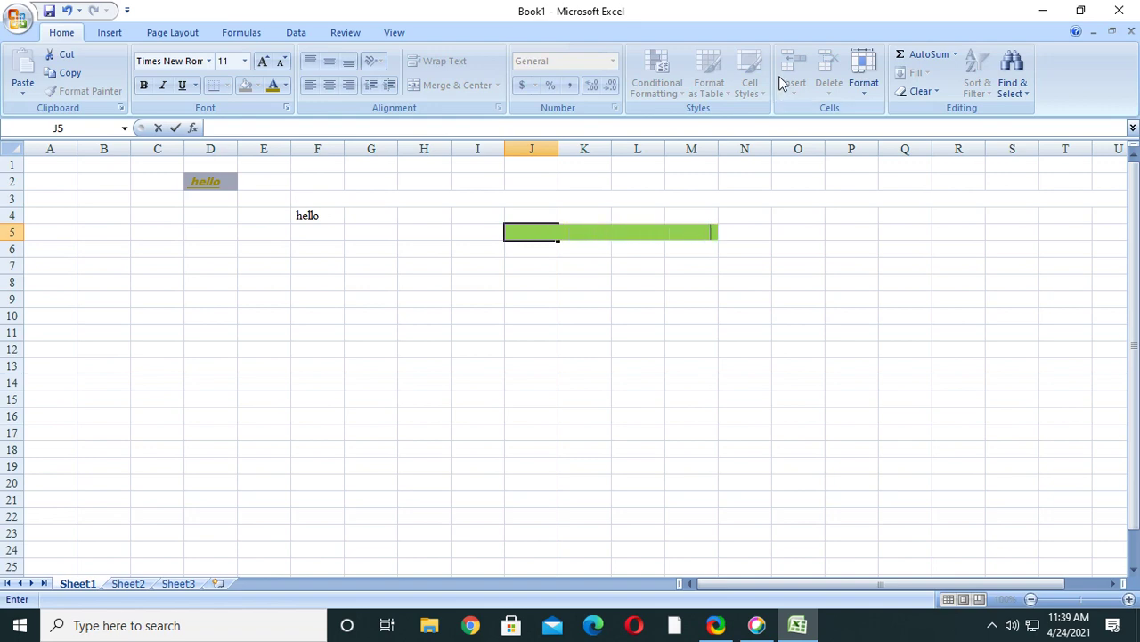
{"action": "left_click", "coordinate": [798, 215]}
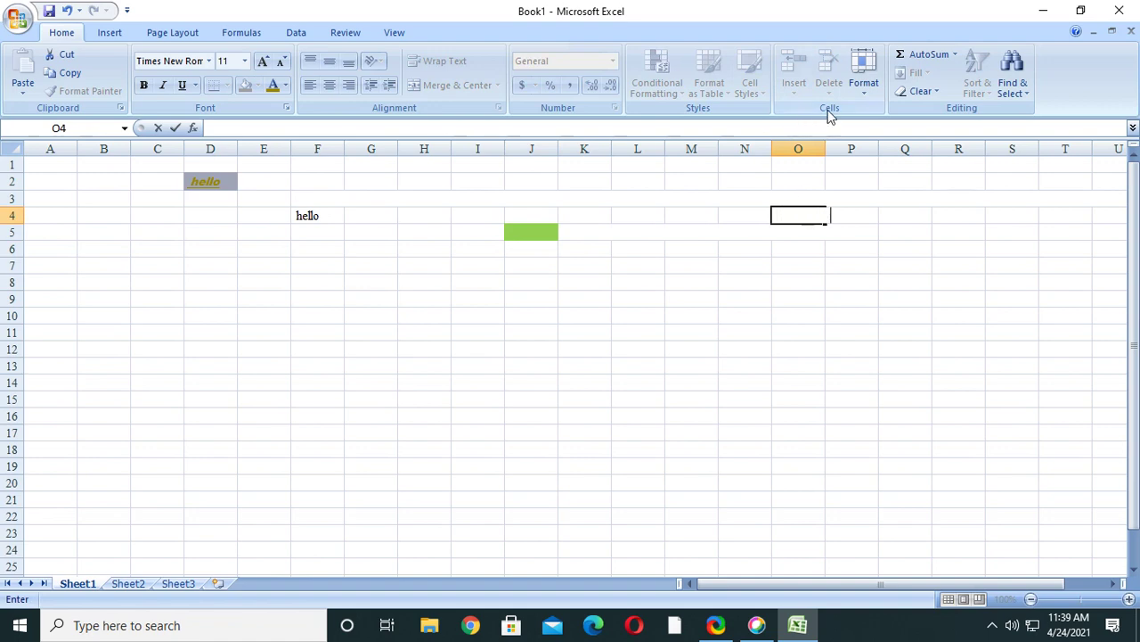
{"action": "double_click", "coordinate": [552, 231]}
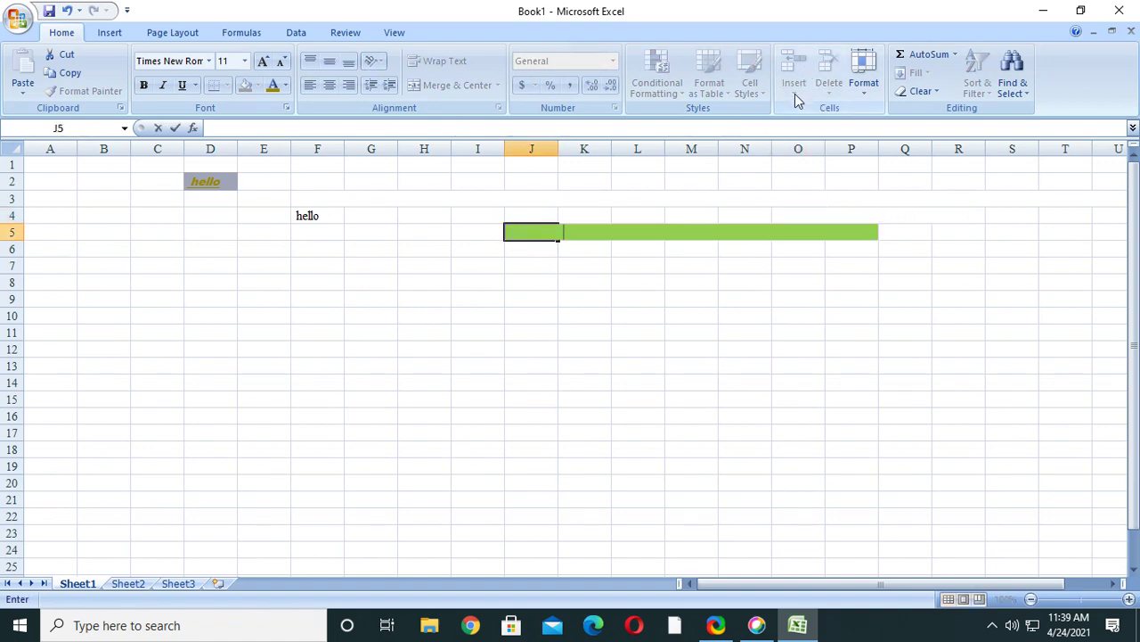
{"action": "key", "text": "Right"}
{"action": "key", "text": "Right"}
{"action": "key", "text": "Right"}
{"action": "key", "text": "Right"}
{"action": "key", "text": "Right"}
{"action": "key", "text": "Right"}
{"action": "key", "text": "Right"}
{"action": "key", "text": "Right"}
{"action": "key", "text": "Right"}
{"action": "key", "text": "Right"}
{"action": "key", "text": "Right"}
{"action": "key", "text": "Right"}
{"action": "key", "text": "Right"}
{"action": "key", "text": "Right"}
{"action": "key", "text": "Right"}
{"action": "key", "text": "Right"}
{"action": "key", "text": "Right"}
{"action": "key", "text": "Right"}
{"action": "key", "text": "Right"}
{"action": "key", "text": "Right"}
{"action": "key", "text": "Right"}
{"action": "key", "text": "Right"}
{"action": "key", "text": "Right"}
{"action": "key", "text": "Right"}
{"action": "key", "text": "Right"}
{"action": "key", "text": "Right"}
{"action": "key", "text": "Right"}
{"action": "key", "text": "Right"}
{"action": "key", "text": "Right"}
{"action": "key", "text": "Right"}
{"action": "key", "text": "Right"}
{"action": "key", "text": "Right"}
{"action": "key", "text": "Right"}
{"action": "key", "text": "Right"}
{"action": "key", "text": "Right"}
{"action": "left_click", "coordinate": [807, 207]}
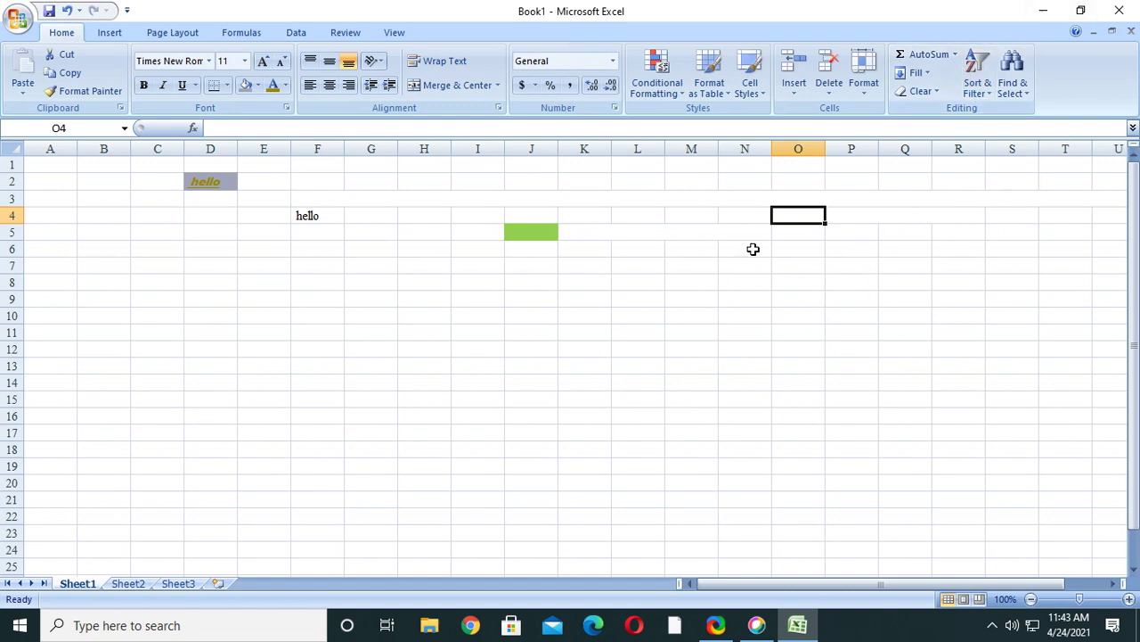
{"action": "left_click", "coordinate": [548, 233]}
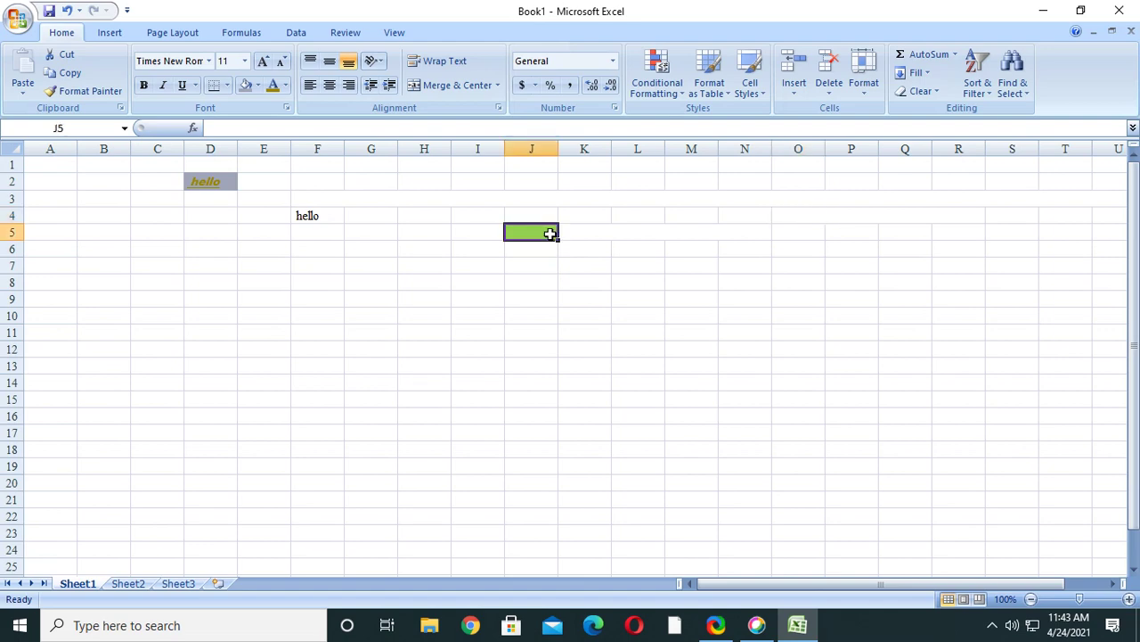
Open the template choices for a new workbook.
{"action": "left_click", "coordinate": [20, 25]}
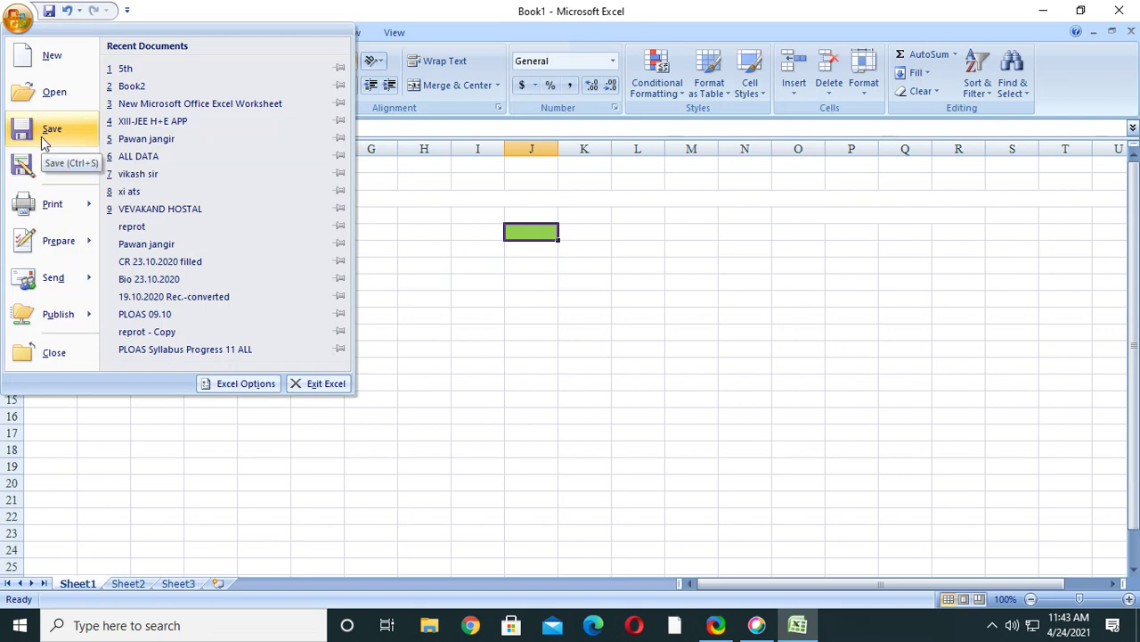
{"action": "left_click", "coordinate": [46, 59]}
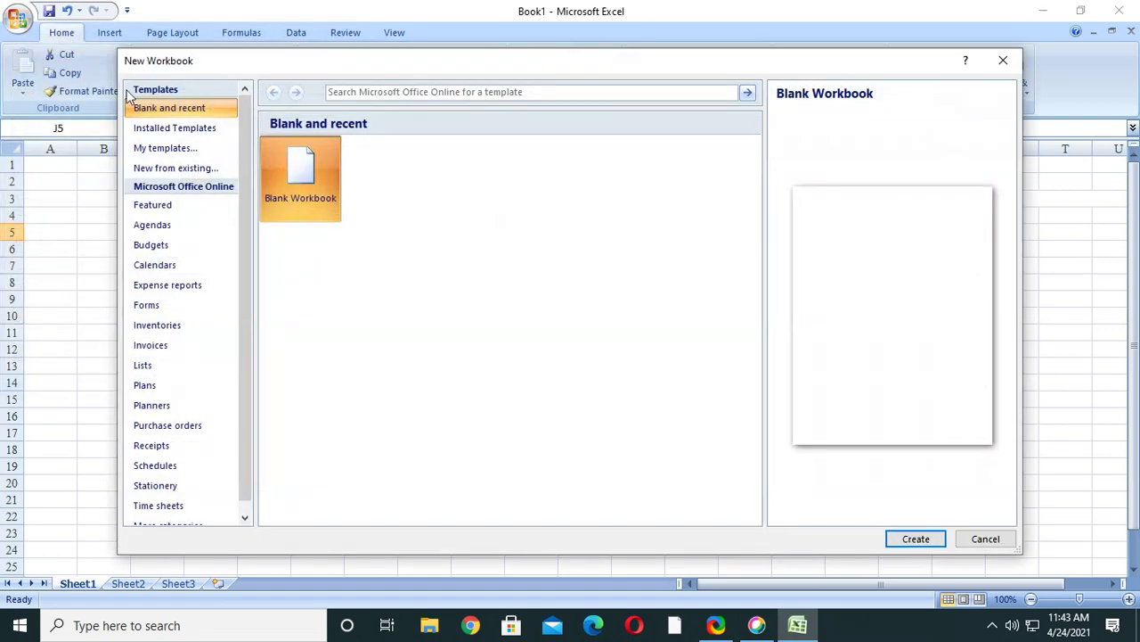